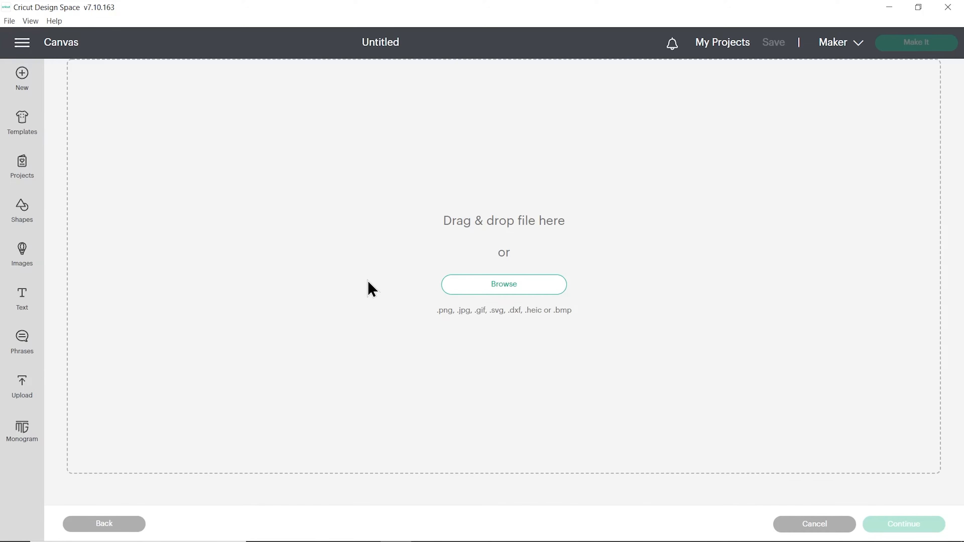
Upload the SVG_Custom_Happy_Birthday file from the FINAL folder as a cut image
{"action": "key", "text": "alt+Tab"}
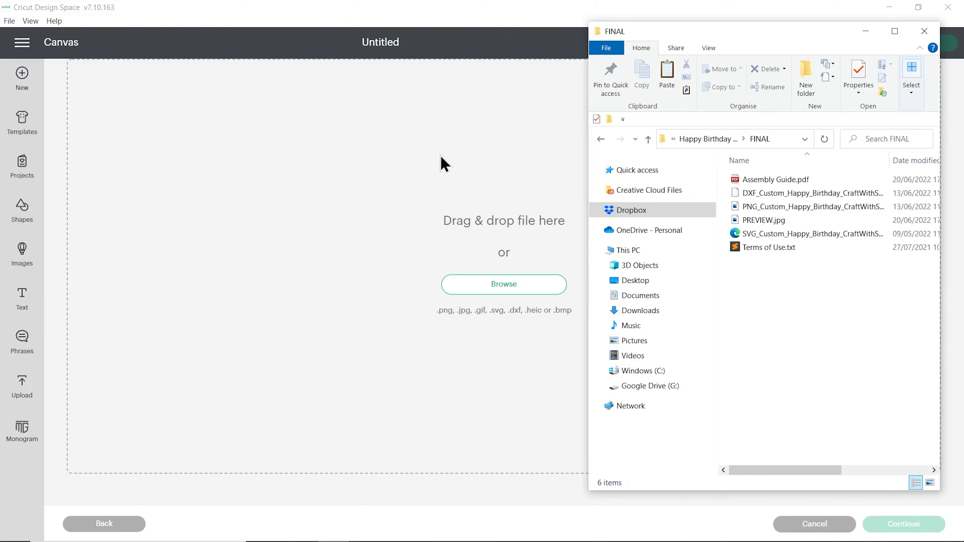
{"action": "left_click", "coordinate": [776, 235]}
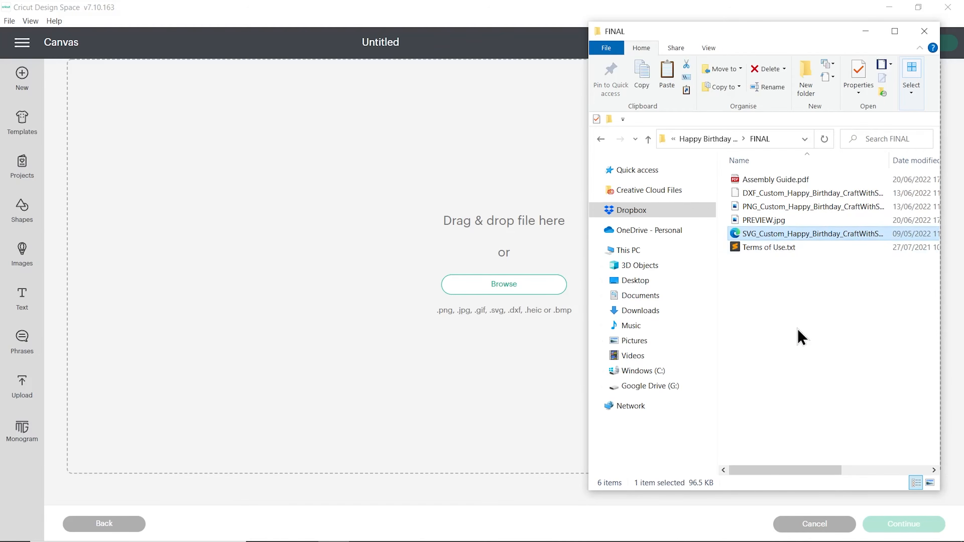
{"action": "left_click_drag", "start_coordinate": [833, 234], "coordinate": [495, 271]}
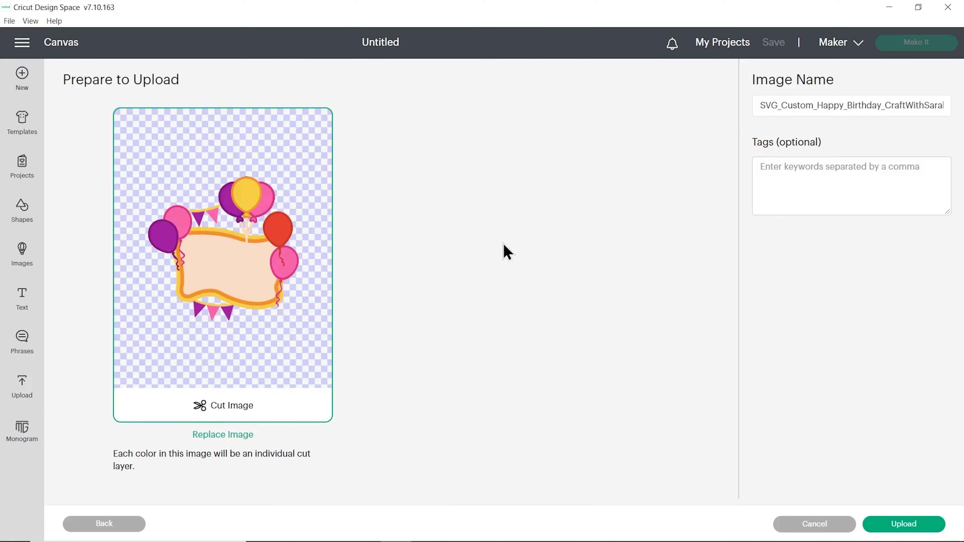
{"action": "left_click", "coordinate": [909, 526]}
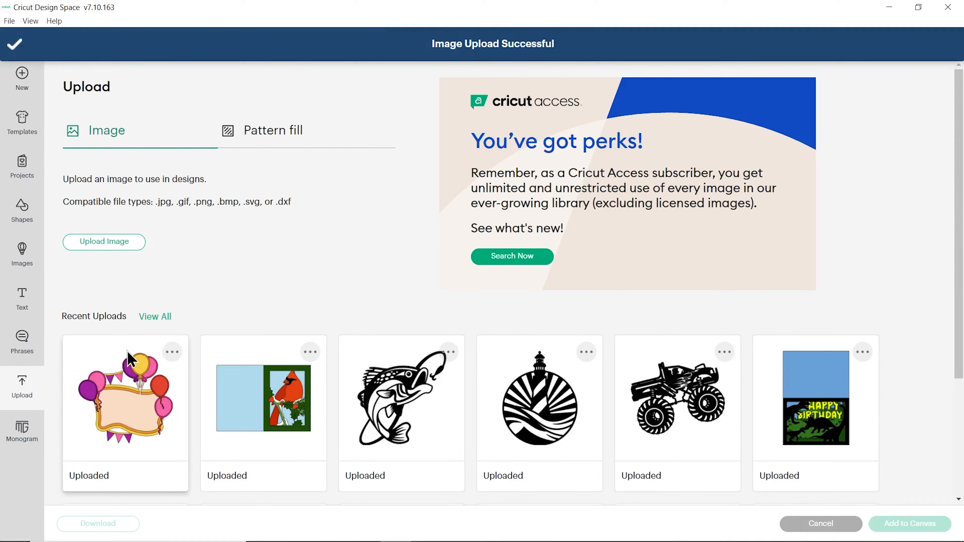
Add the uploaded birthday balloon design to the canvas and shift it to about X 1.2, Y 0.78 inches
{"action": "left_click", "coordinate": [122, 366]}
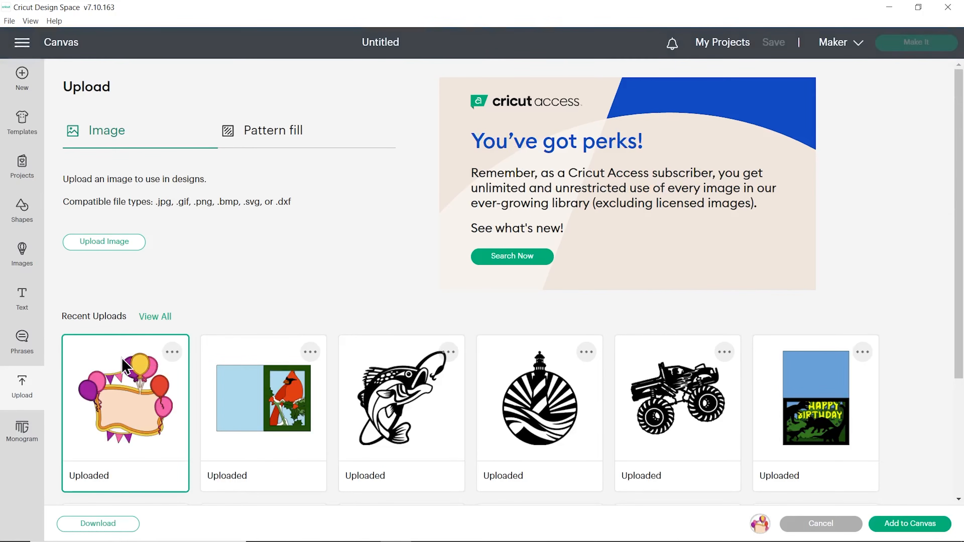
{"action": "left_click", "coordinate": [908, 524]}
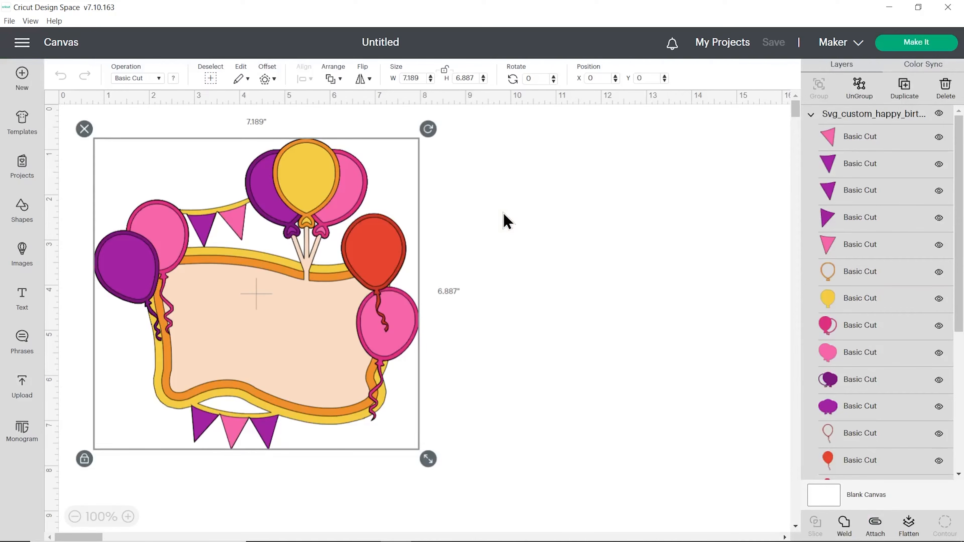
{"action": "left_click_drag", "start_coordinate": [350, 190], "coordinate": [368, 191]}
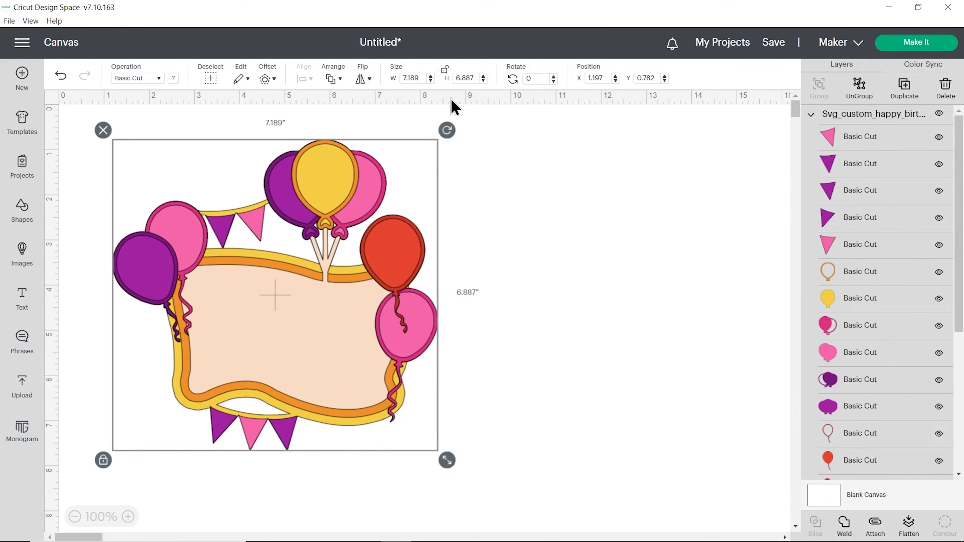
Set the design's height to 7.75 inches with proportions locked, and nudge it up to about Y 0.62 inches
{"action": "left_click", "coordinate": [445, 76]}
{"action": "left_click", "coordinate": [444, 72]}
{"action": "left_click", "coordinate": [471, 78]}
{"action": "type", "text": "7.75"}
{"action": "key", "text": "Return"}
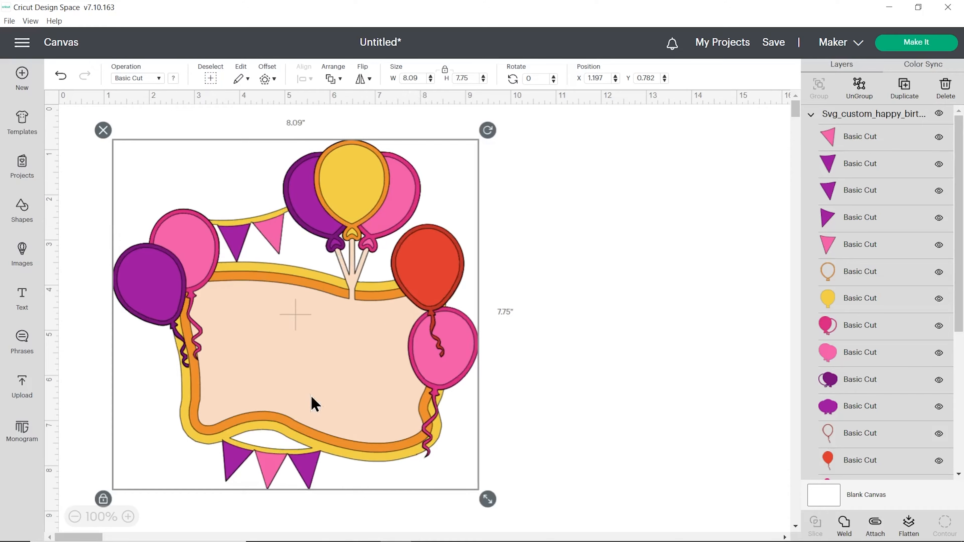
{"action": "left_click_drag", "start_coordinate": [355, 319], "coordinate": [354, 312]}
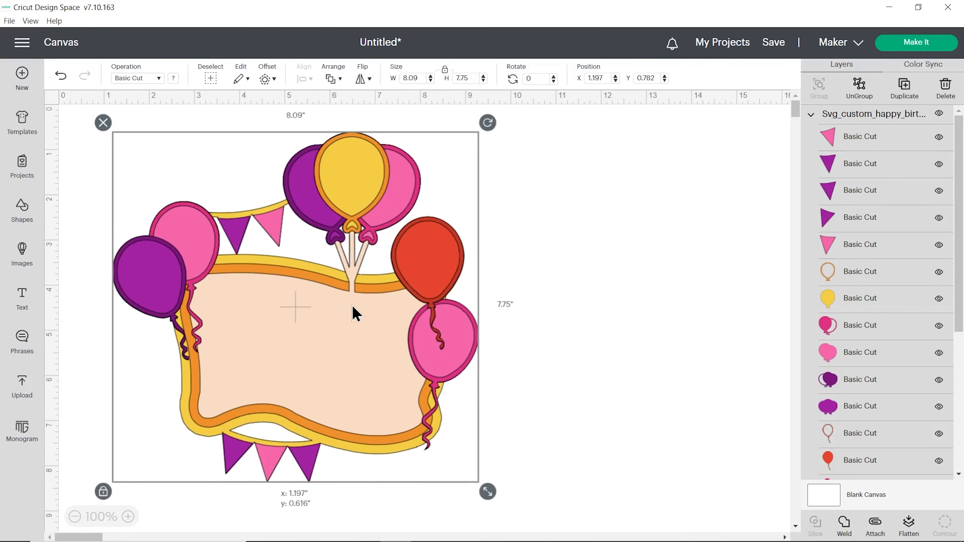
{"action": "left_click", "coordinate": [600, 275]}
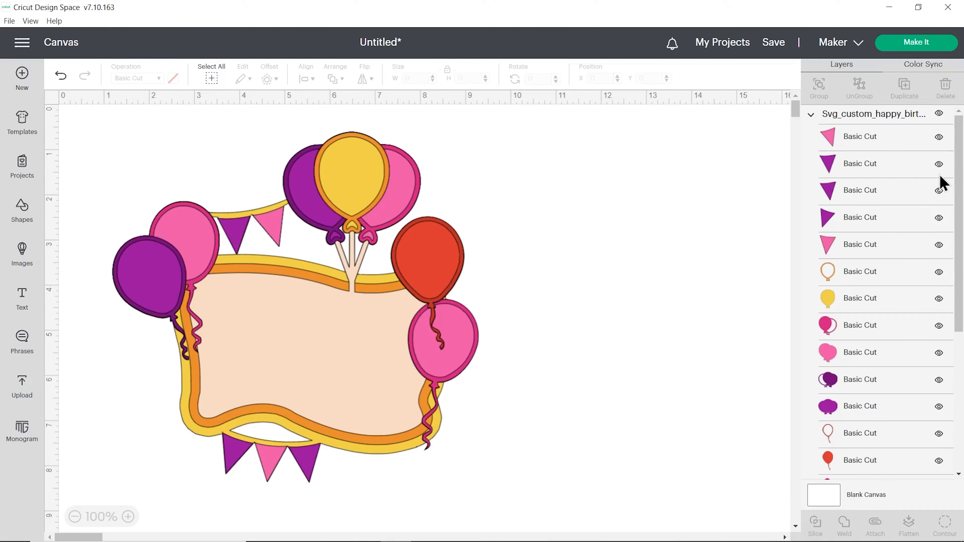
Recolor the yellow backmost layer of the design to dark navy blue
{"action": "left_click_drag", "start_coordinate": [958, 157], "coordinate": [958, 295]}
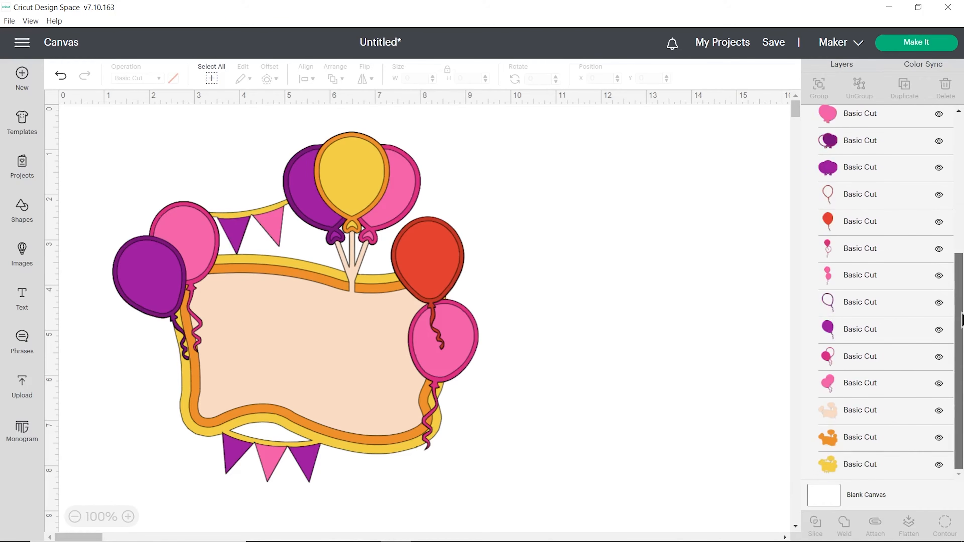
{"action": "left_click", "coordinate": [870, 466]}
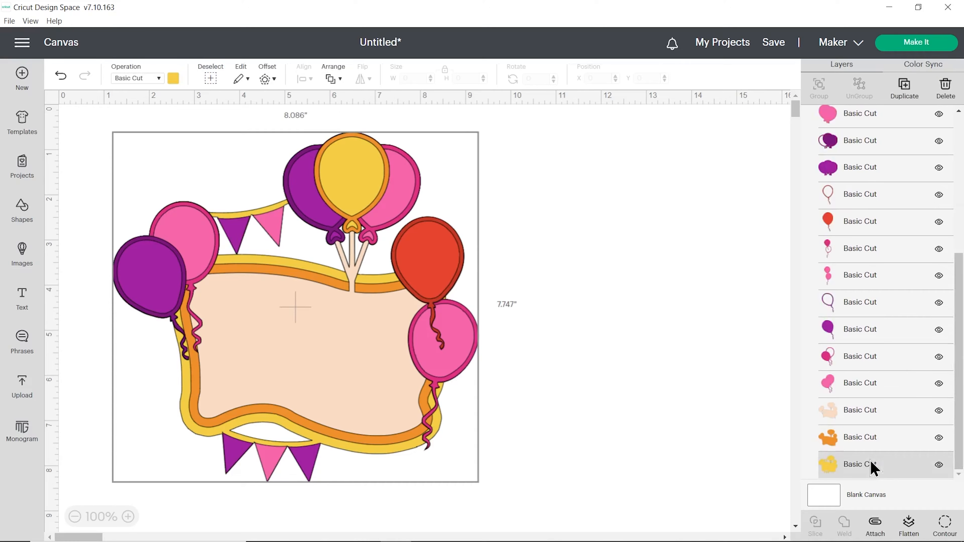
{"action": "left_click", "coordinate": [173, 79]}
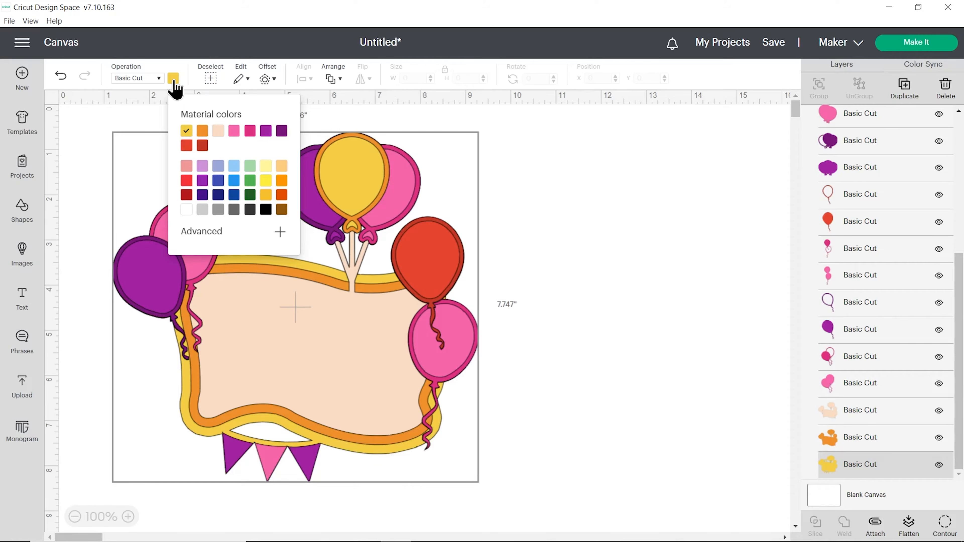
{"action": "left_click", "coordinate": [218, 195]}
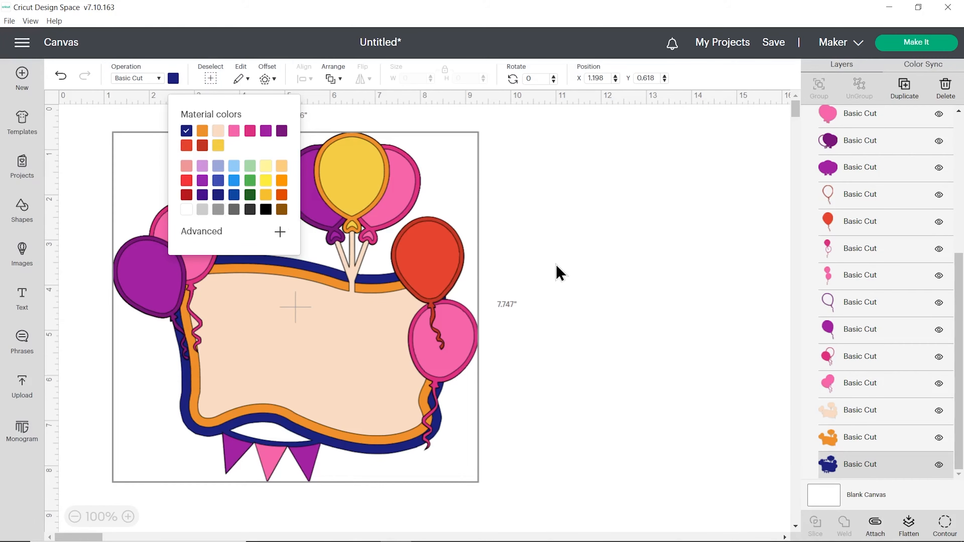
{"action": "left_click", "coordinate": [569, 274]}
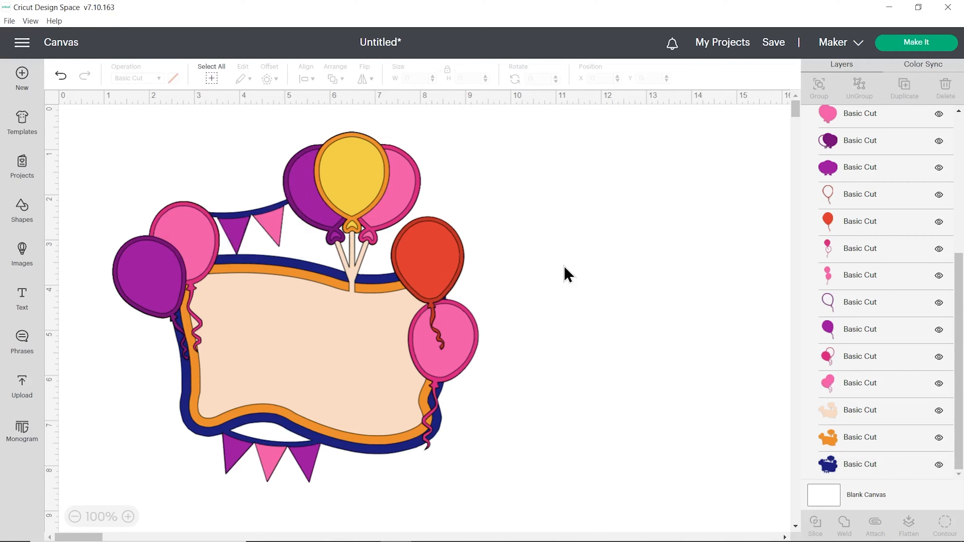
Recolor the orange frame layer, second from the back, to bright blue
{"action": "left_click", "coordinate": [869, 438]}
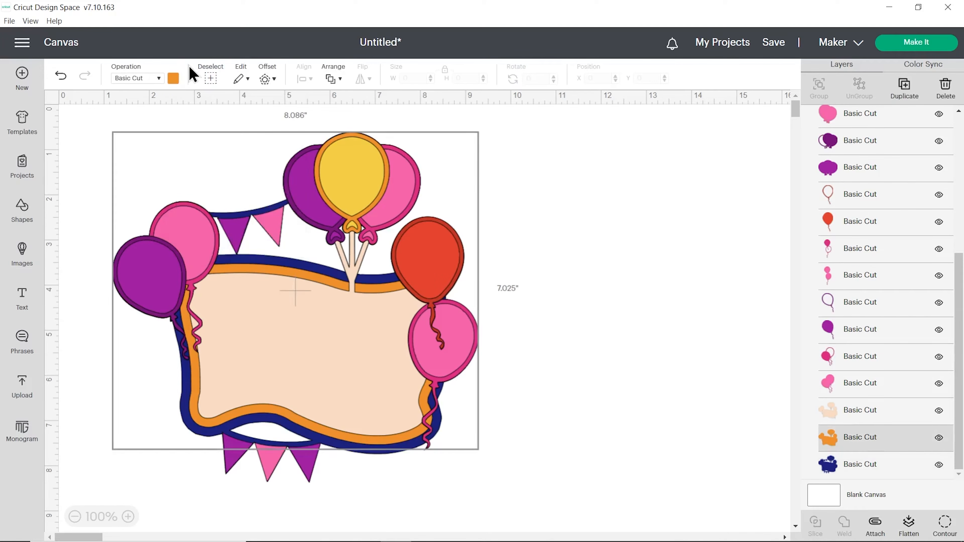
{"action": "left_click", "coordinate": [173, 79]}
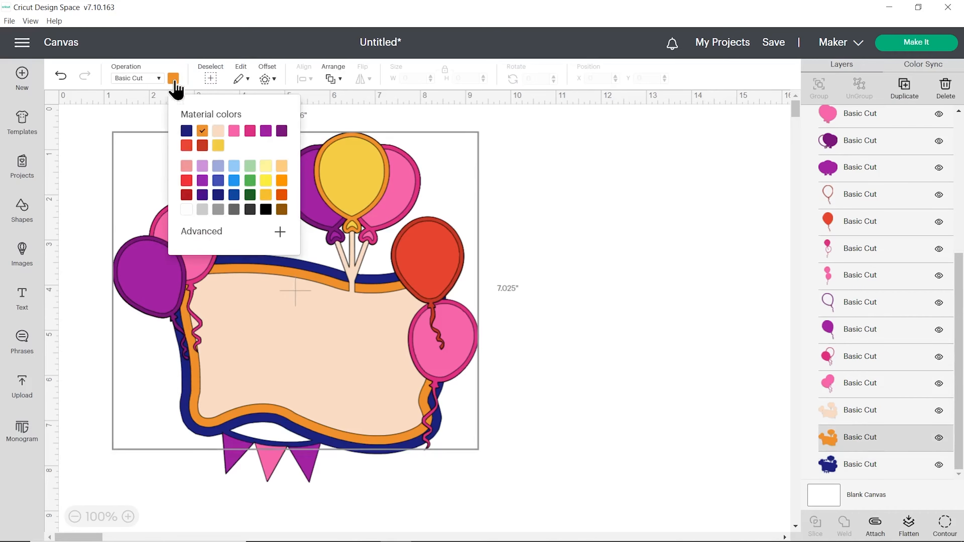
{"action": "left_click", "coordinate": [235, 181]}
{"action": "left_click", "coordinate": [584, 273]}
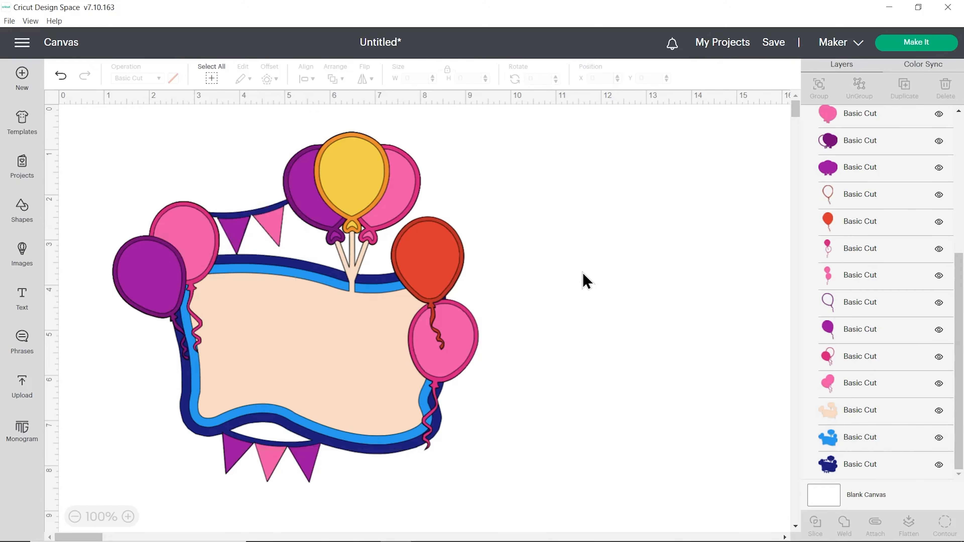
Recolor the peach banner layer to a custom very pale blue, #e7f4ff, based on the frame's bright blue
{"action": "left_click", "coordinate": [867, 416]}
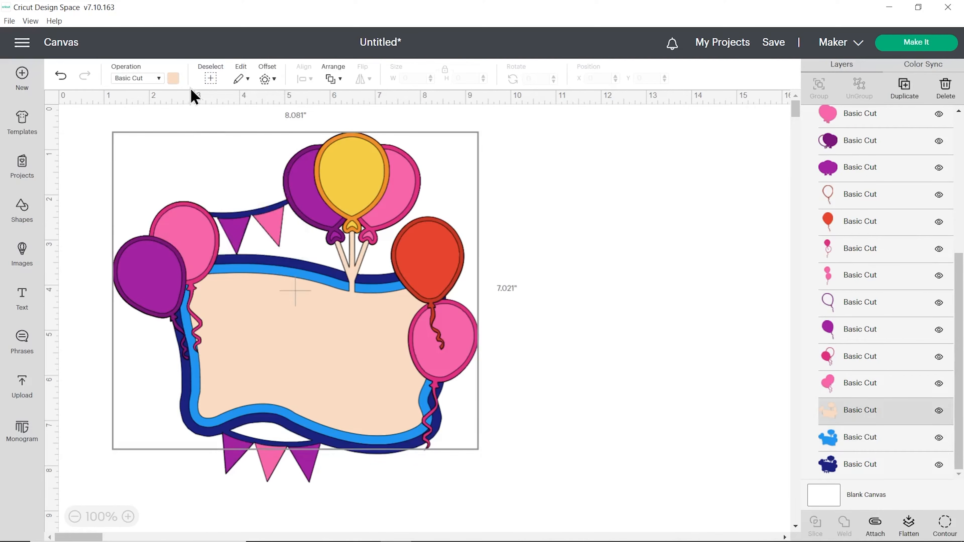
{"action": "left_click", "coordinate": [172, 79]}
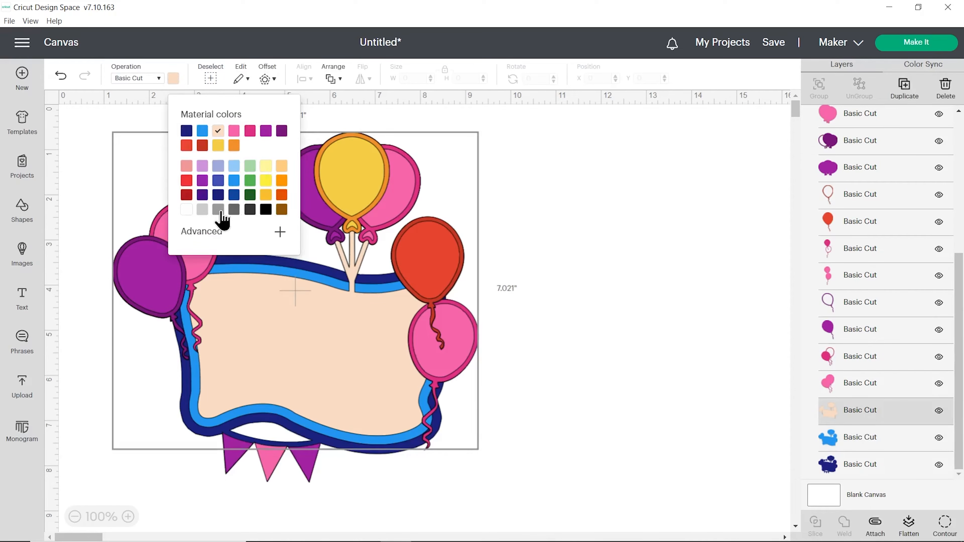
{"action": "left_click", "coordinate": [211, 233]}
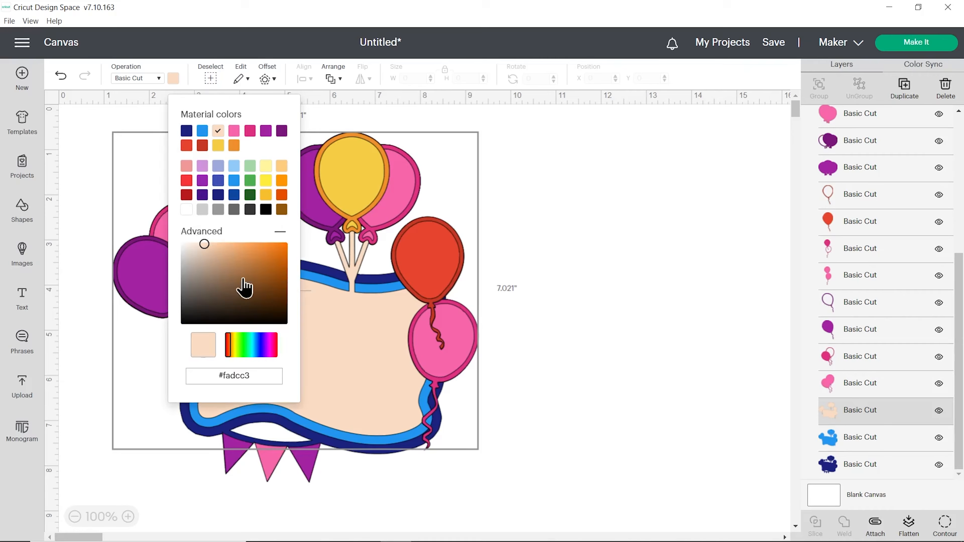
{"action": "left_click", "coordinate": [203, 130]}
{"action": "left_click_drag", "start_coordinate": [198, 258], "coordinate": [191, 243]}
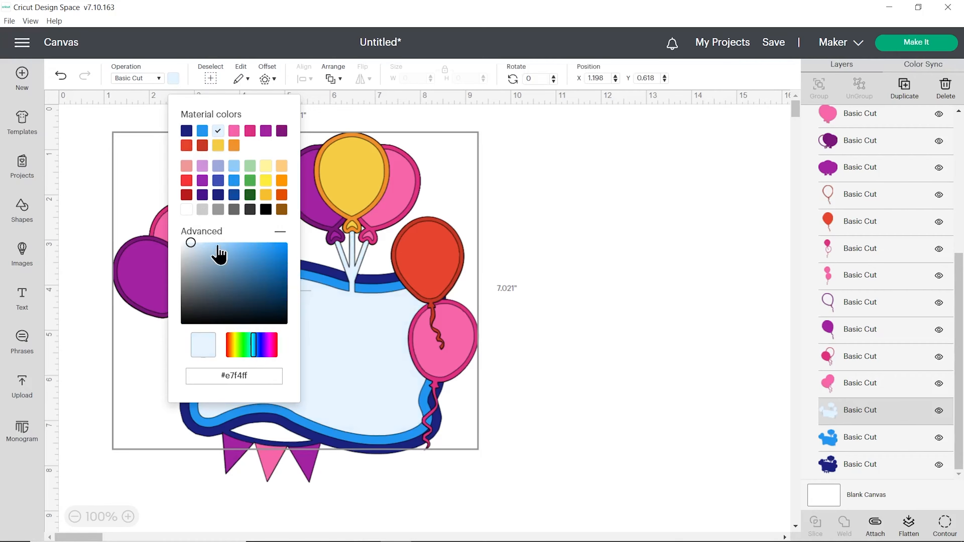
{"action": "left_click", "coordinate": [555, 314]}
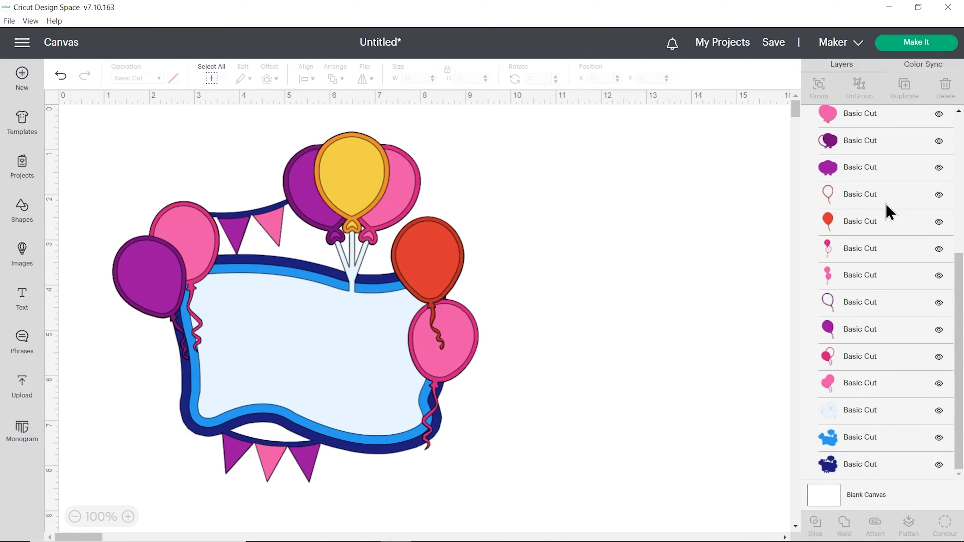
Recolor the pink fill layer of the balloon beneath the red one to light blue, #90caf8
{"action": "left_click", "coordinate": [873, 281]}
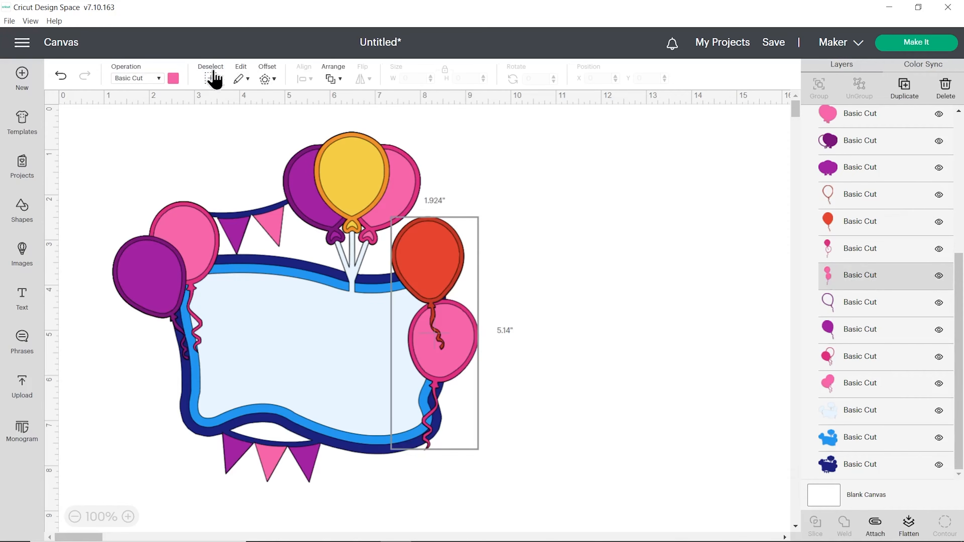
{"action": "left_click", "coordinate": [174, 80]}
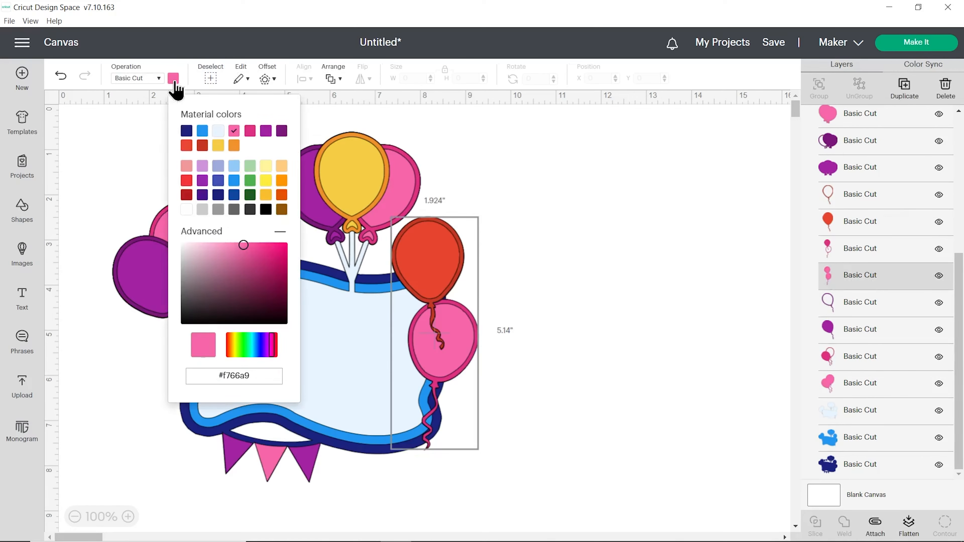
{"action": "left_click", "coordinate": [203, 133]}
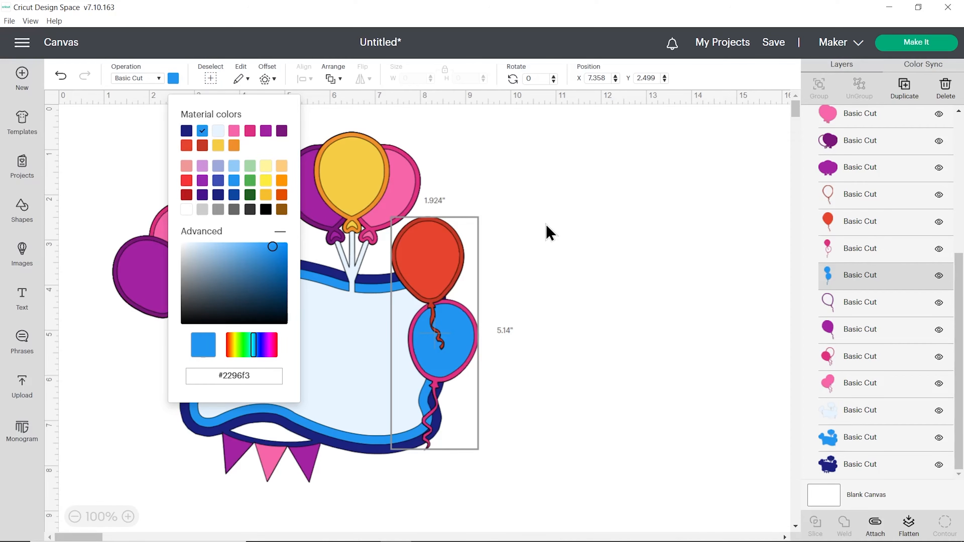
{"action": "left_click", "coordinate": [235, 168]}
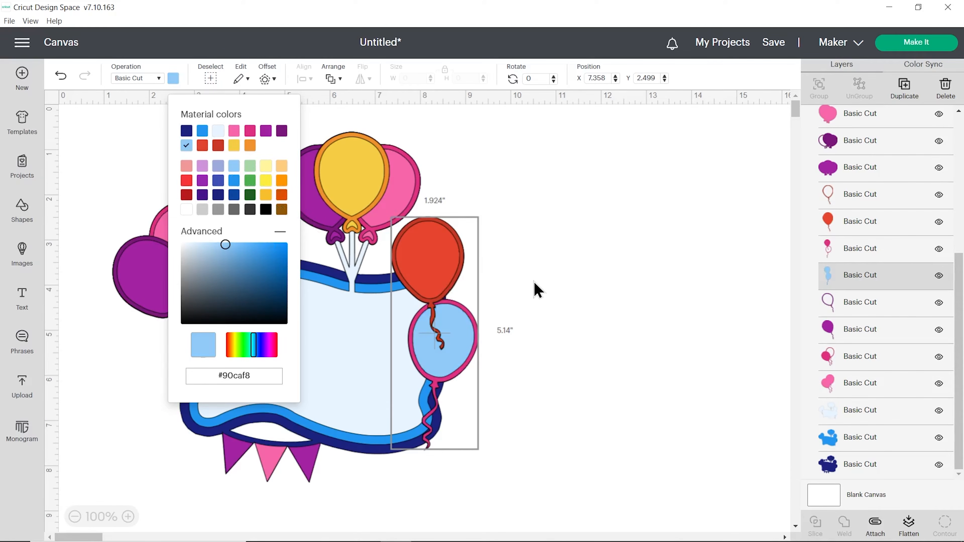
{"action": "left_click", "coordinate": [537, 290]}
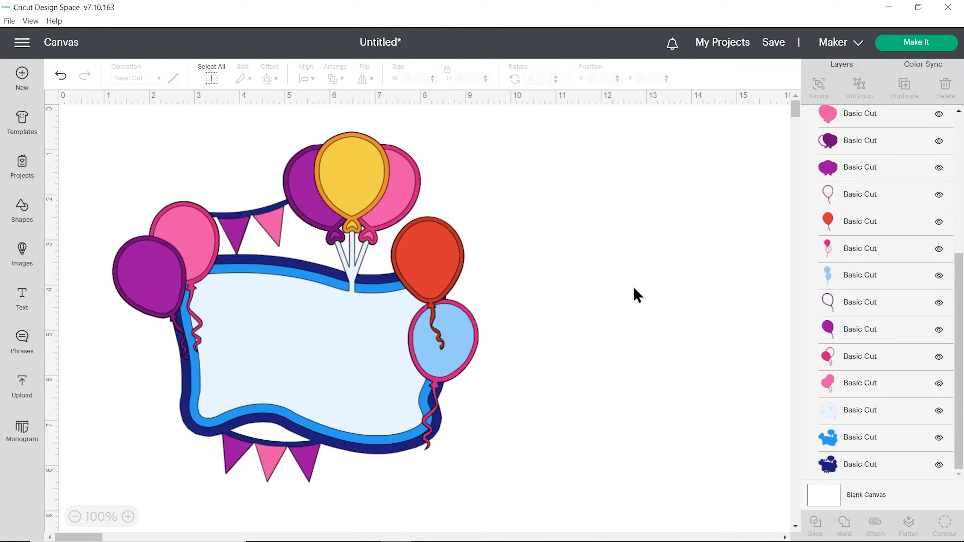
Use Color Sync to match the dark pink balloon outlines to the frame's bright blue and the remaining pink balloon fills to light blue
{"action": "left_click", "coordinate": [925, 70]}
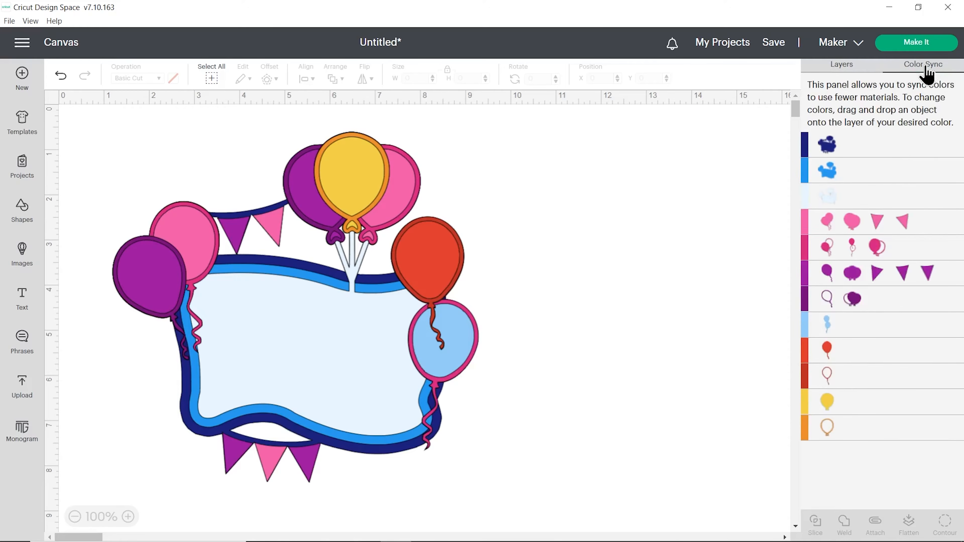
{"action": "left_click_drag", "start_coordinate": [854, 245], "coordinate": [885, 181]}
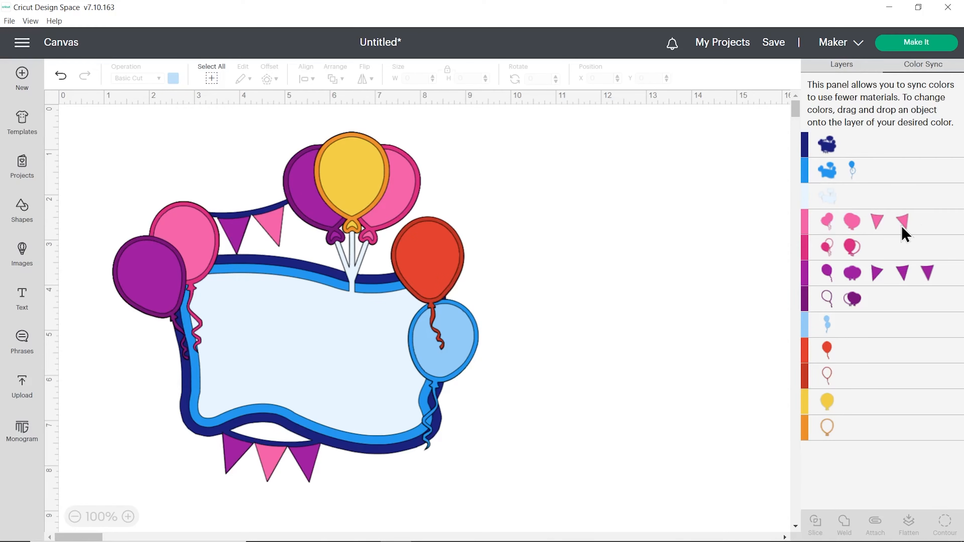
{"action": "left_click_drag", "start_coordinate": [852, 224], "coordinate": [826, 328]}
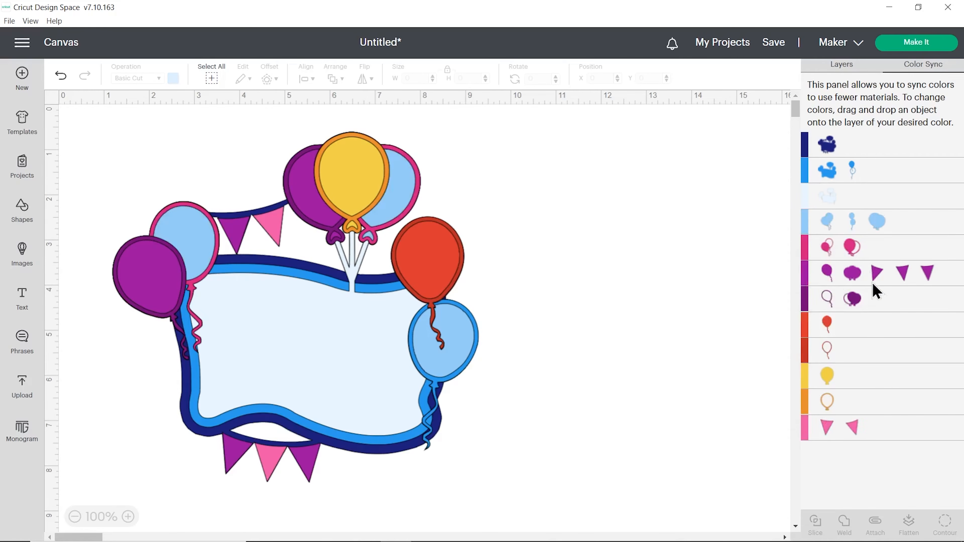
{"action": "left_click_drag", "start_coordinate": [852, 249], "coordinate": [871, 186]}
{"action": "left_click_drag", "start_coordinate": [828, 246], "coordinate": [901, 179]}
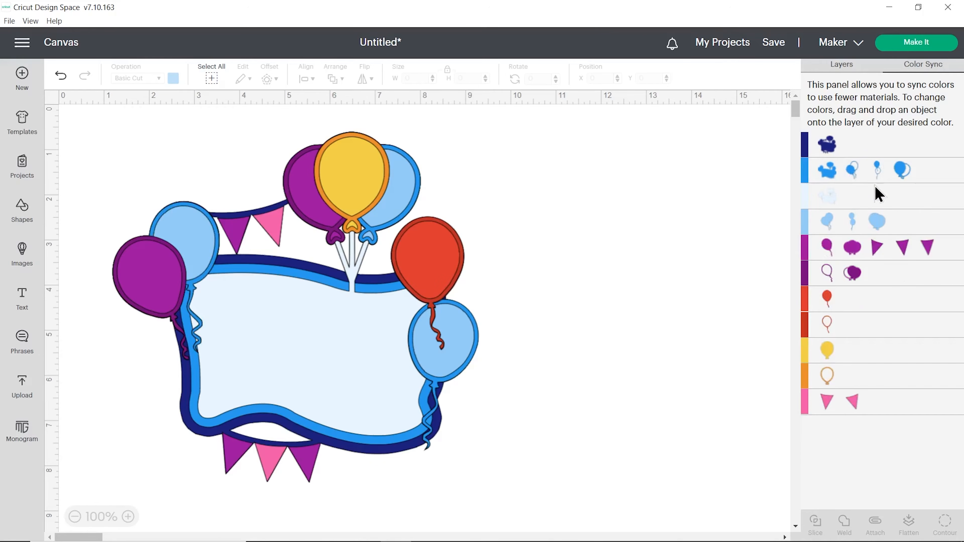
{"action": "left_click", "coordinate": [713, 217]}
Recolor the pink pennant on the upper bunting to the frame's bright blue
{"action": "left_click", "coordinate": [850, 68]}
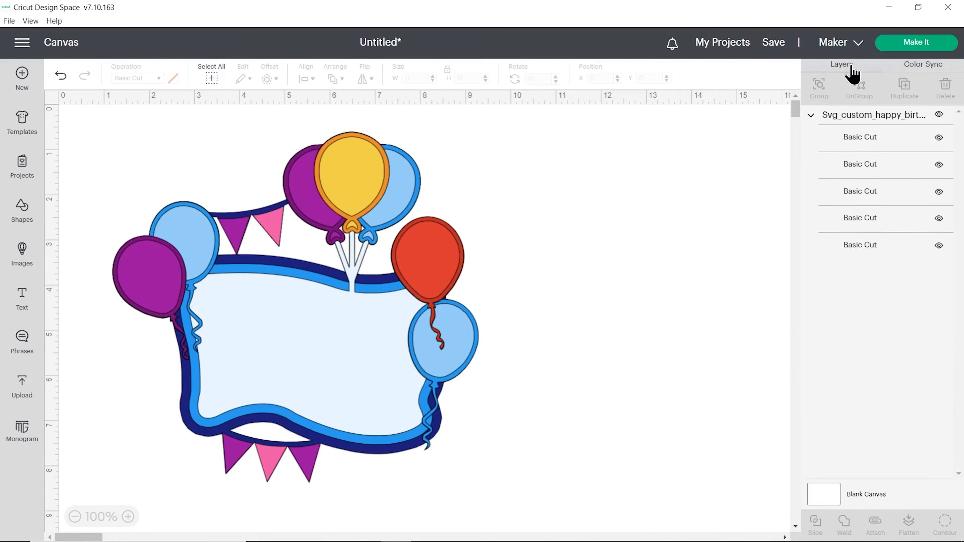
{"action": "left_click", "coordinate": [894, 144]}
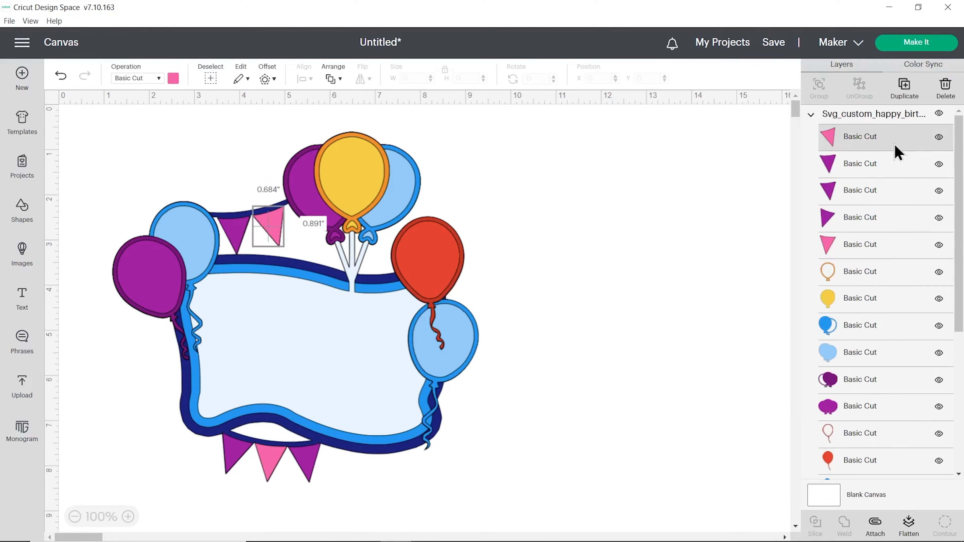
{"action": "left_click", "coordinate": [885, 164]}
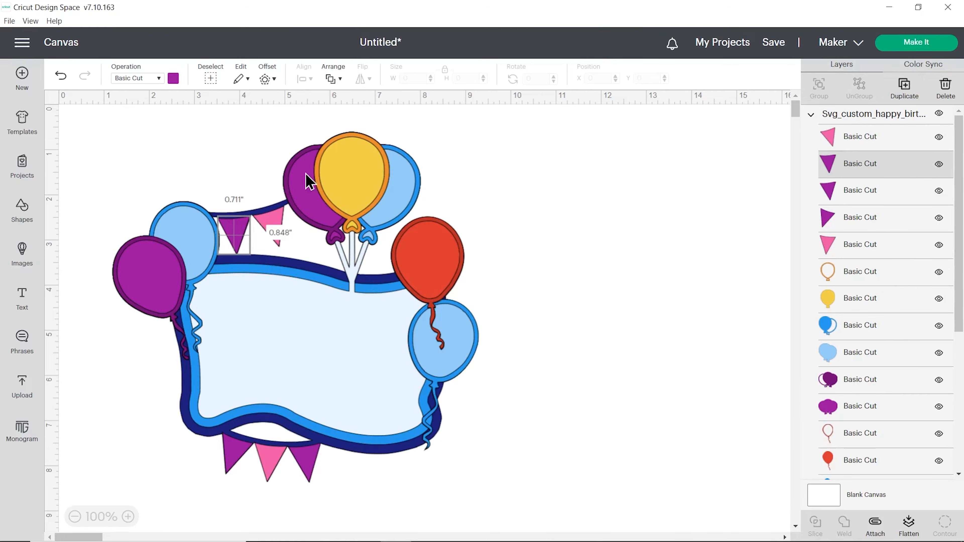
{"action": "left_click", "coordinate": [852, 139]}
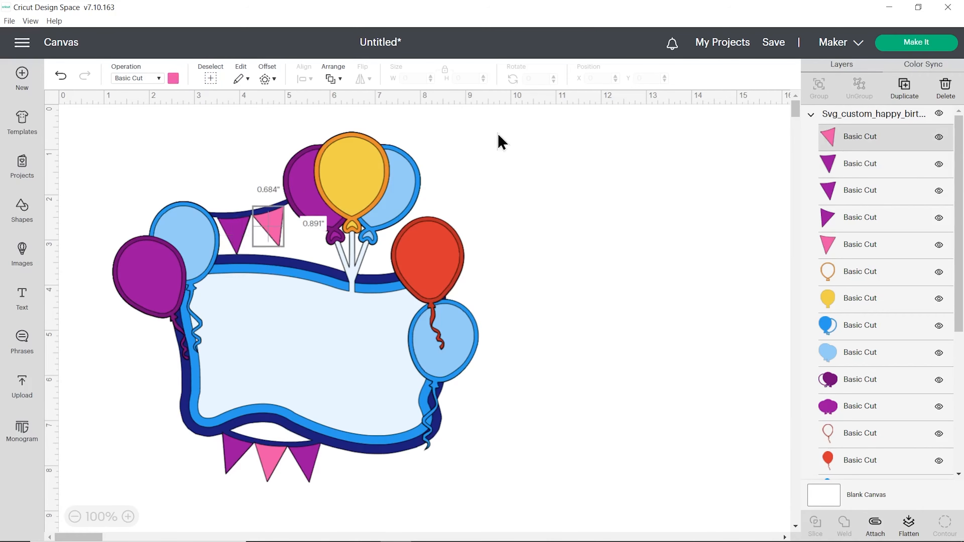
{"action": "left_click", "coordinate": [173, 80]}
{"action": "left_click", "coordinate": [203, 131]}
{"action": "left_click", "coordinate": [530, 168]}
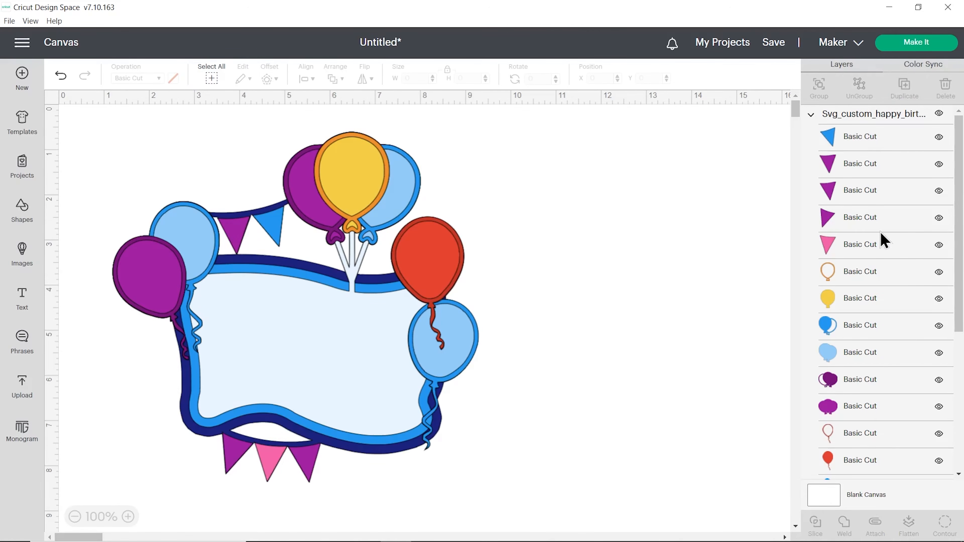
Recolor the middle pink pennant on the lower bunting to the frame's bright blue
{"action": "left_click", "coordinate": [877, 239]}
{"action": "left_click", "coordinate": [173, 78]}
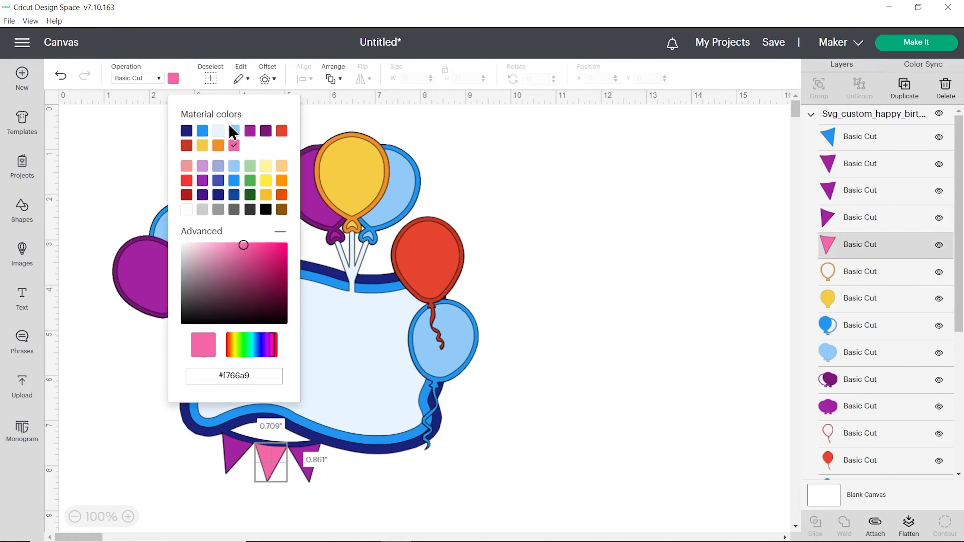
{"action": "left_click", "coordinate": [205, 131]}
{"action": "left_click", "coordinate": [547, 242]}
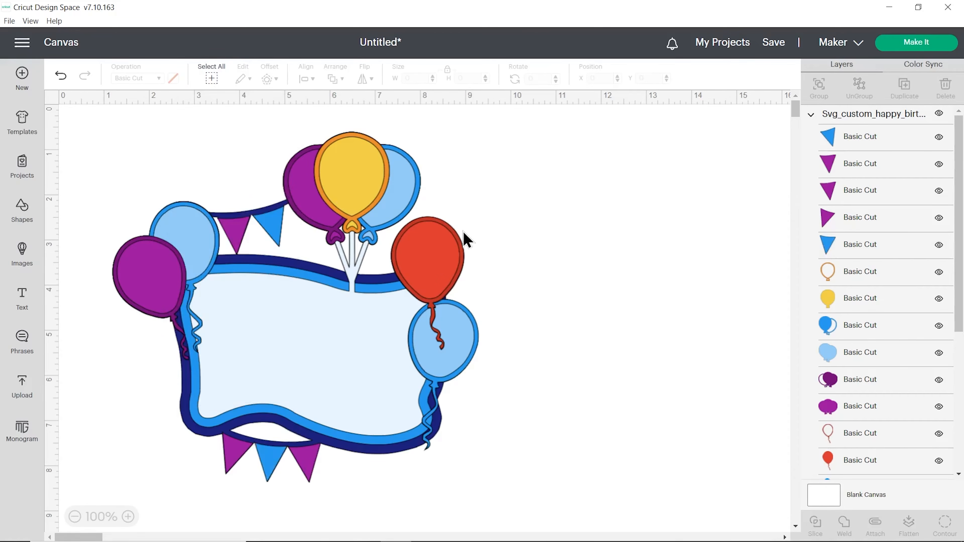
Use Color Sync to match the purple balloon fills to the red balloon and their dark purple outlines to its dark red outline
{"action": "left_click", "coordinate": [927, 68]}
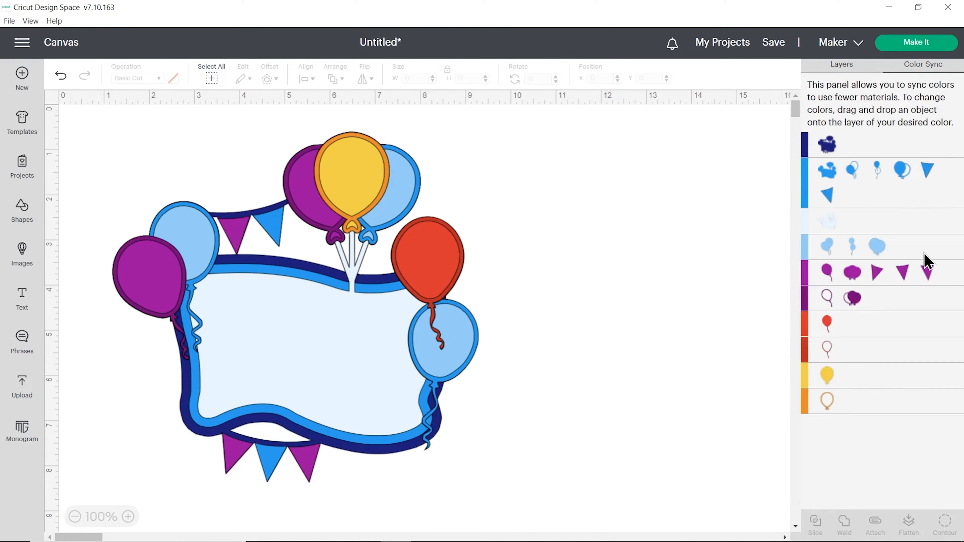
{"action": "left_click_drag", "start_coordinate": [828, 274], "coordinate": [873, 328]}
{"action": "left_click_drag", "start_coordinate": [829, 350], "coordinate": [891, 280]}
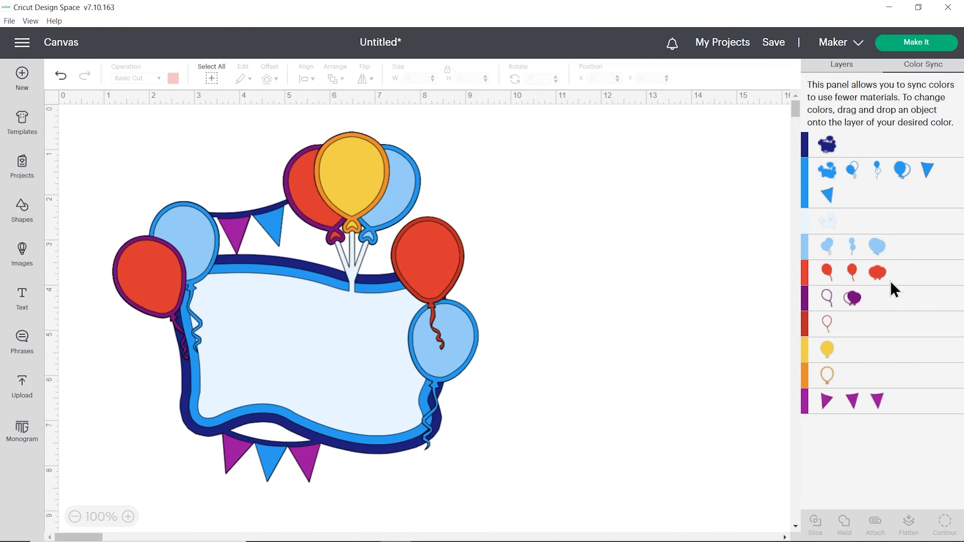
{"action": "mouse_move", "coordinate": [830, 304]}
{"action": "left_mouse_down"}
{"action": "mouse_move", "coordinate": [860, 340]}
{"action": "mouse_move", "coordinate": [856, 327]}
{"action": "mouse_move", "coordinate": [832, 323]}
{"action": "mouse_move", "coordinate": [847, 303]}
{"action": "left_mouse_up"}
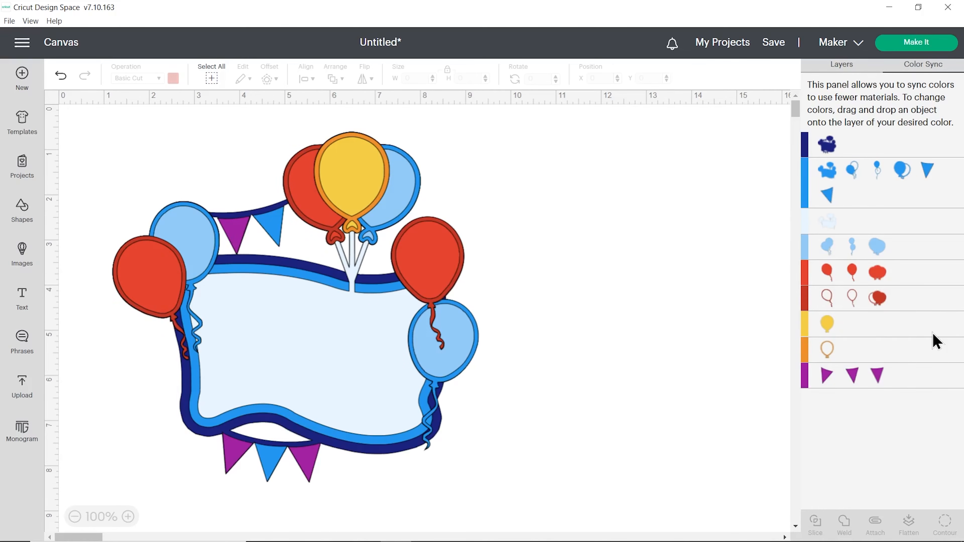
Sync the three purple pennants on the upper and lower buntings to the balloons' red
{"action": "left_click_drag", "start_coordinate": [882, 376], "coordinate": [913, 272]}
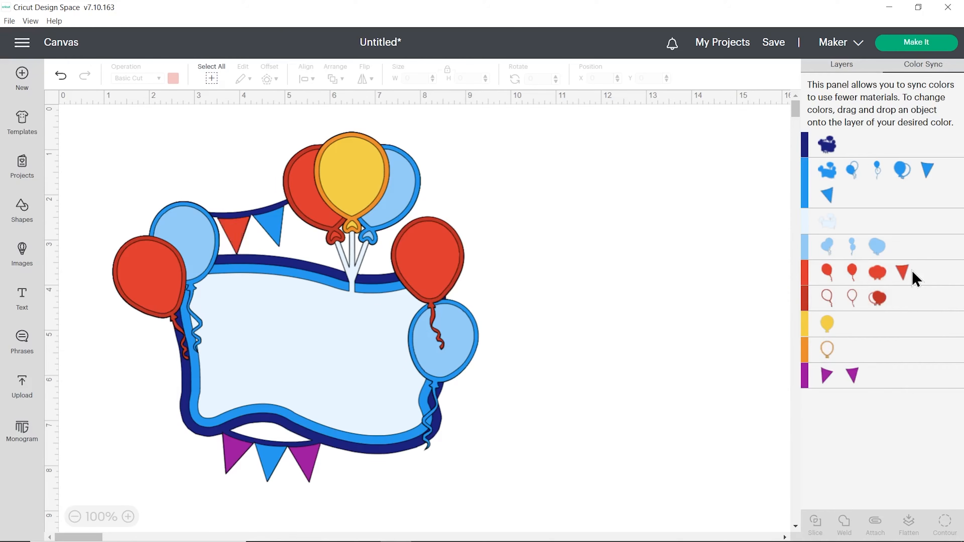
{"action": "left_click_drag", "start_coordinate": [853, 375], "coordinate": [910, 293]}
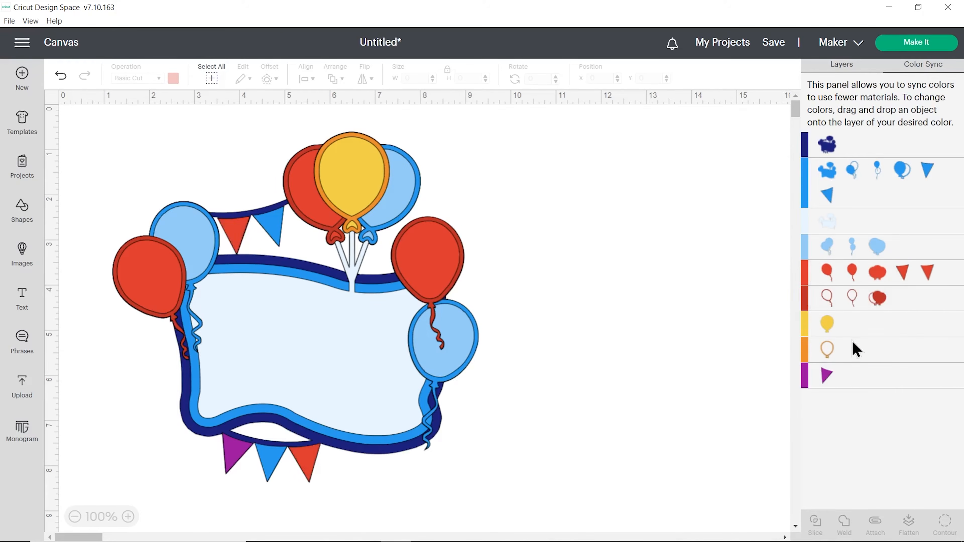
{"action": "left_click_drag", "start_coordinate": [827, 380], "coordinate": [905, 306]}
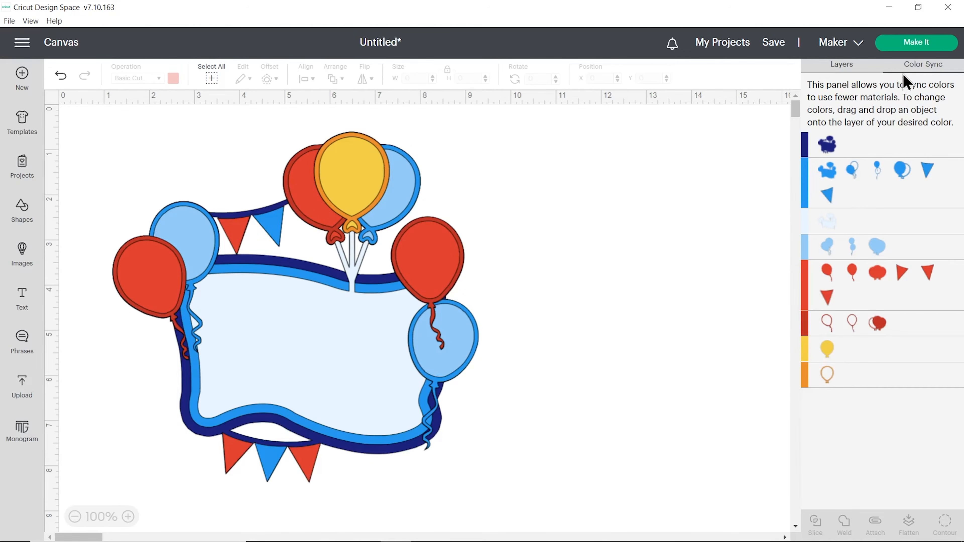
Recolor the yellow balloon fill to white and its orange outline to the very pale blue #e7f4ff
{"action": "left_click", "coordinate": [850, 69]}
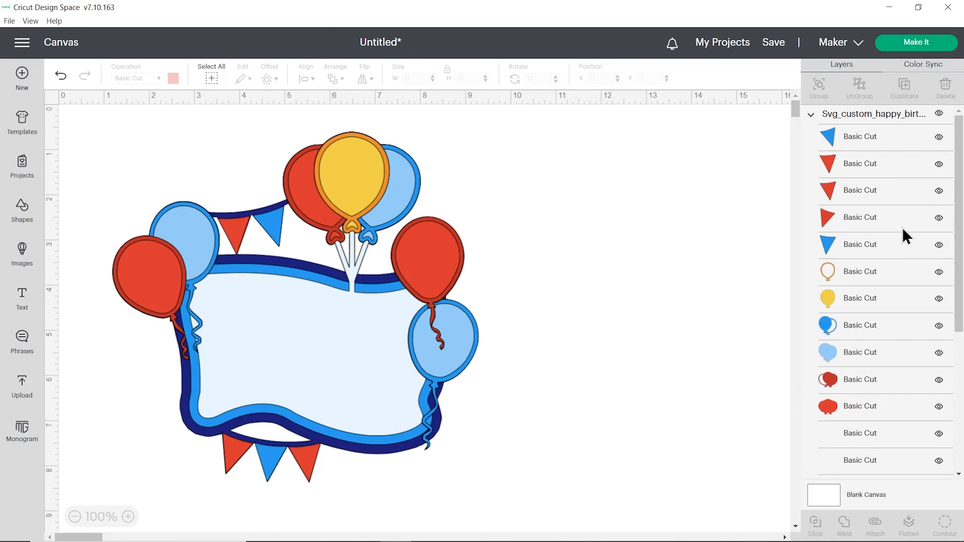
{"action": "left_click", "coordinate": [882, 300]}
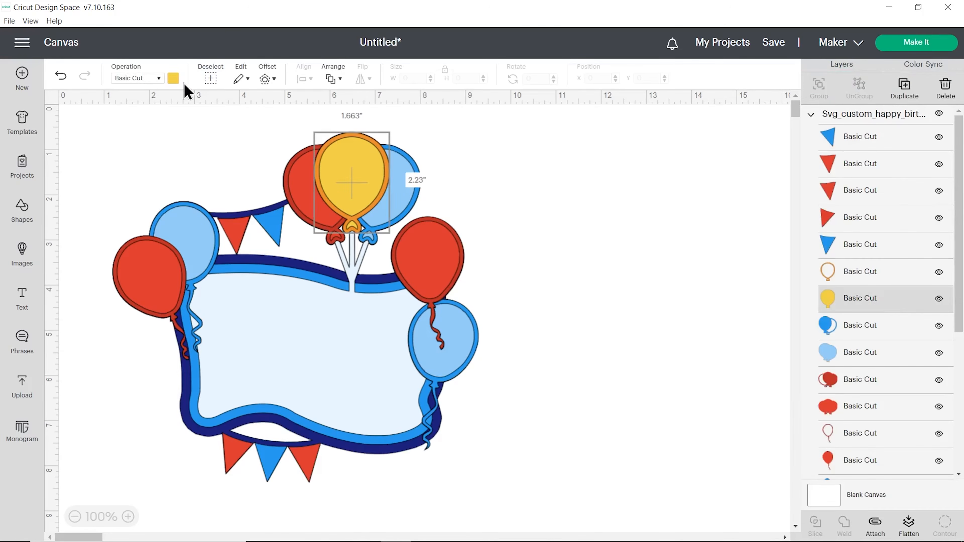
{"action": "left_click", "coordinate": [173, 79]}
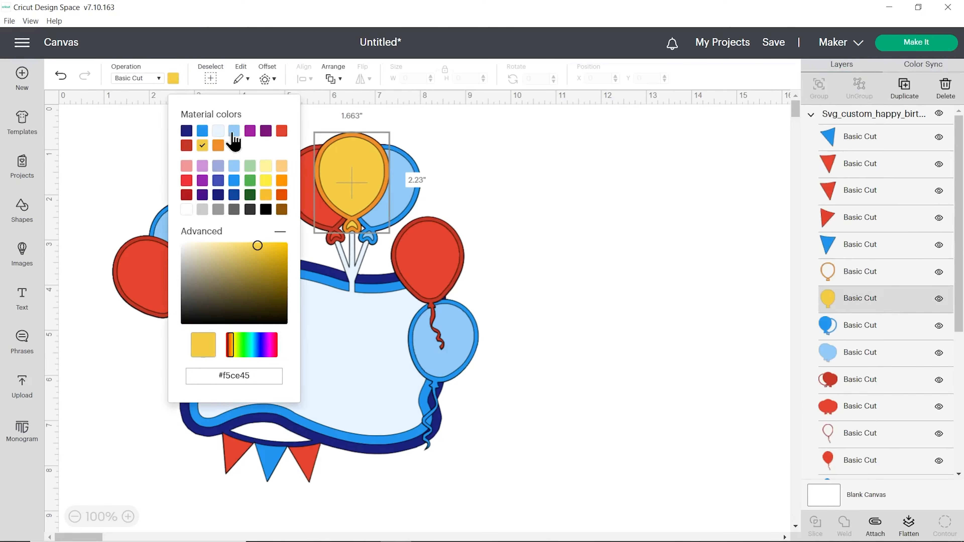
{"action": "left_click", "coordinate": [186, 209]}
{"action": "left_click", "coordinate": [846, 273]}
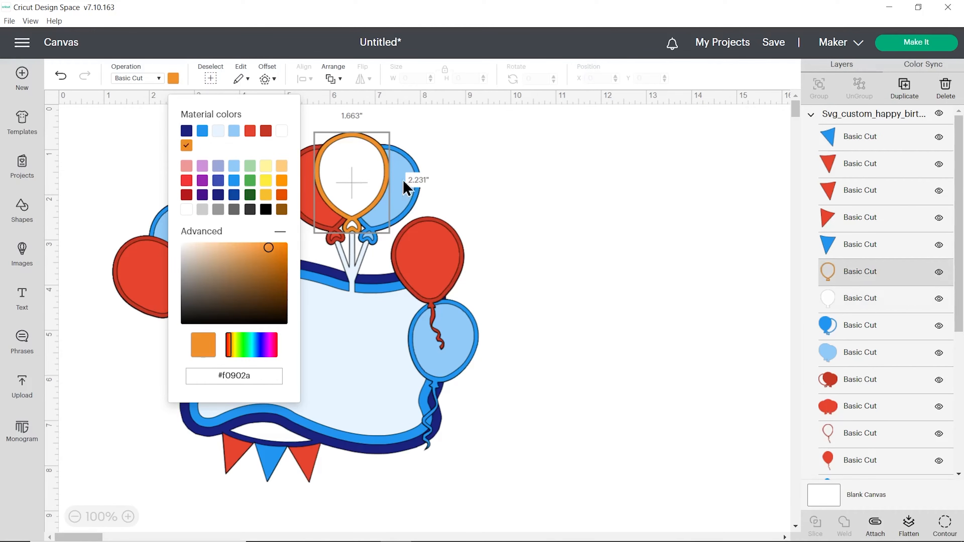
{"action": "left_click", "coordinate": [218, 132]}
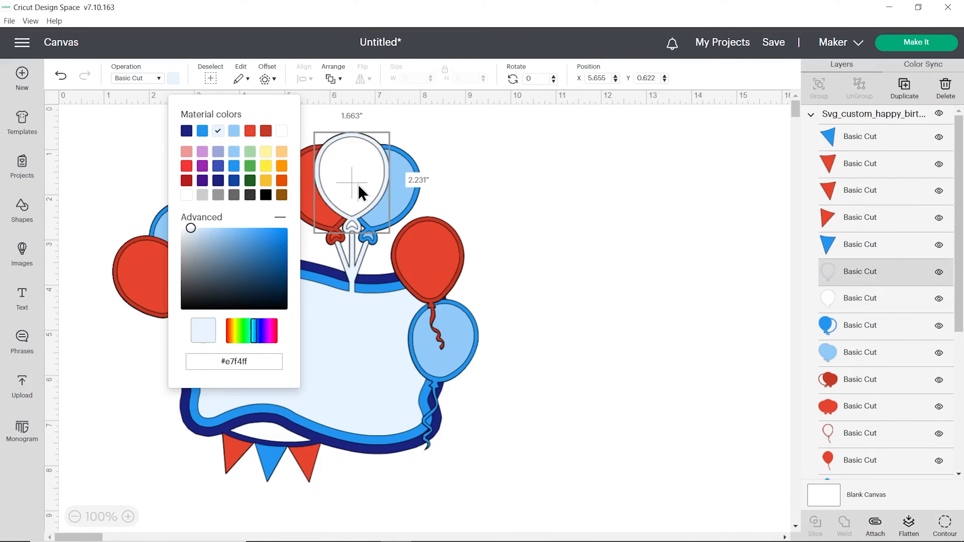
{"action": "left_click", "coordinate": [557, 212]}
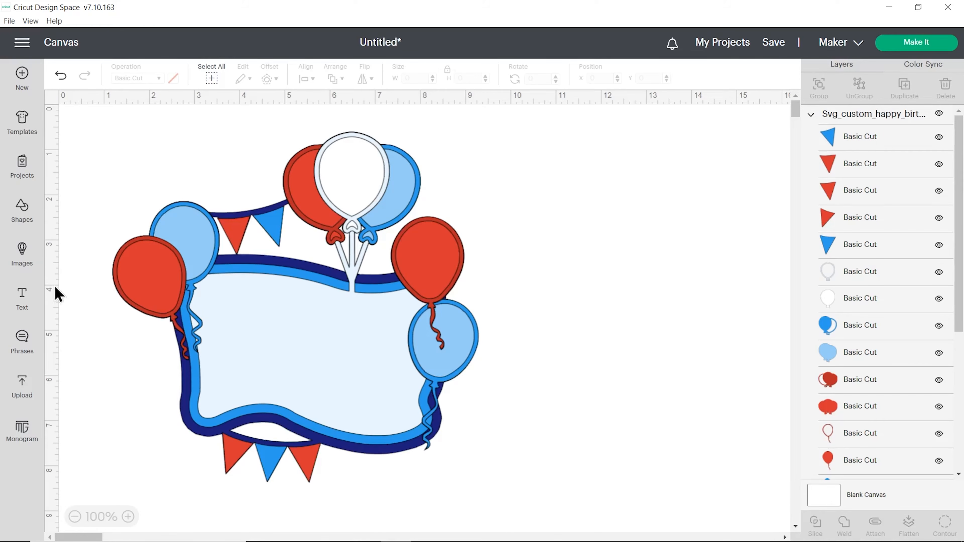
Add a text object to the canvas reading "Your"
{"action": "left_click", "coordinate": [24, 301]}
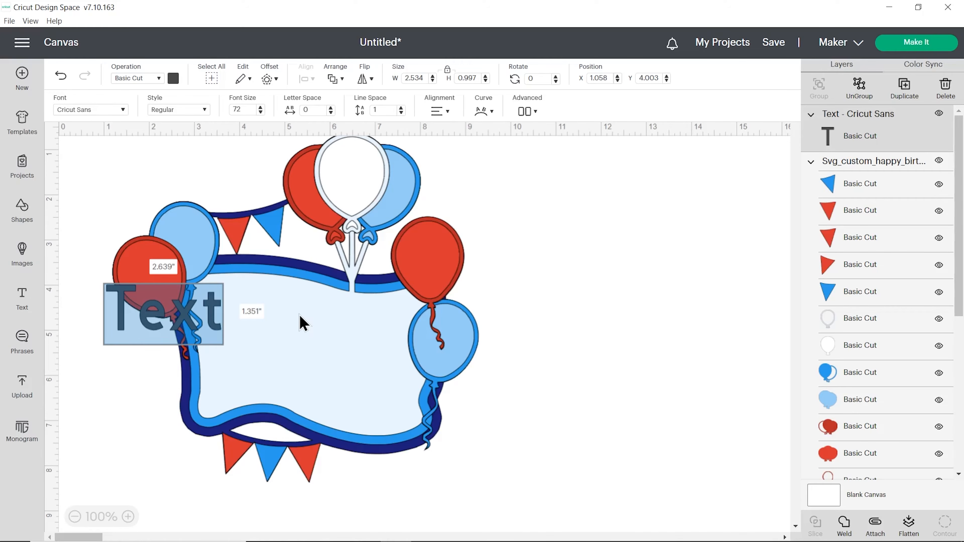
{"action": "key", "text": "BackSpace"}
{"action": "type", "text": "You"}
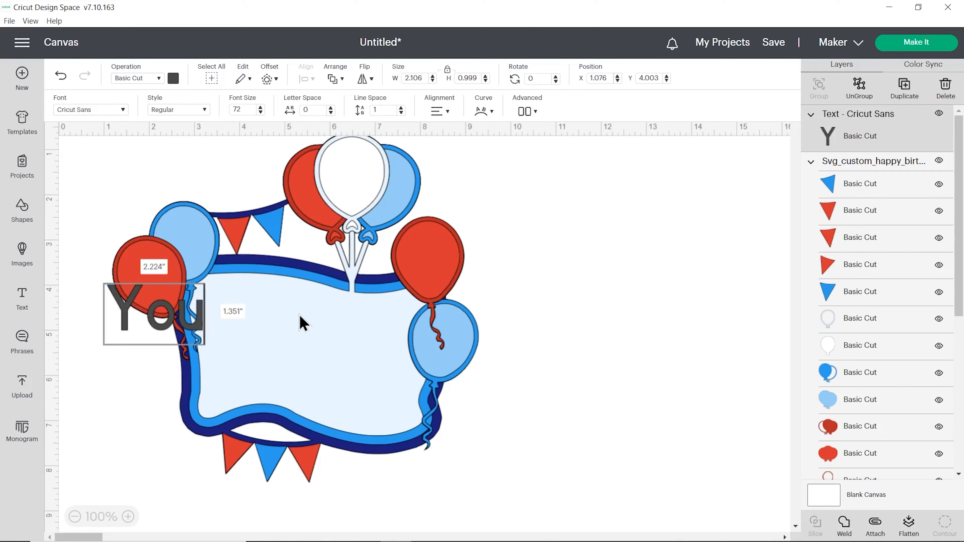
{"action": "type", "text": "r"}
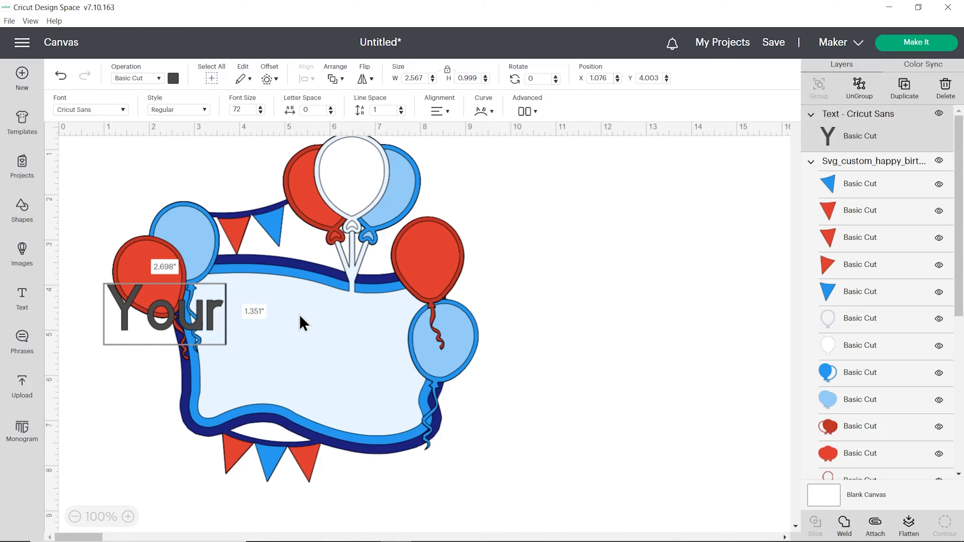
Search the fonts for "coffee" and apply the BFC Coffee Shop font to the word "Your"
{"action": "key", "text": "ctrl+a"}
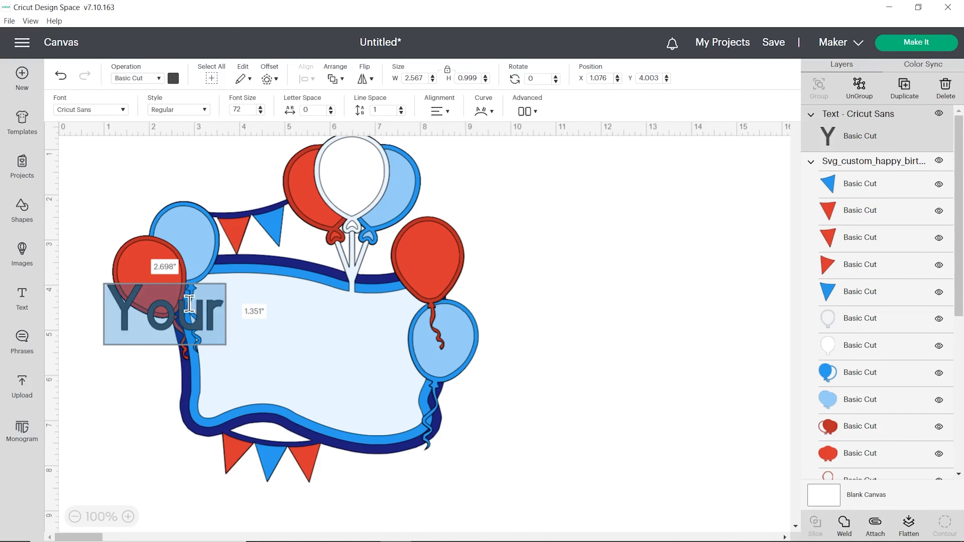
{"action": "left_click", "coordinate": [121, 111]}
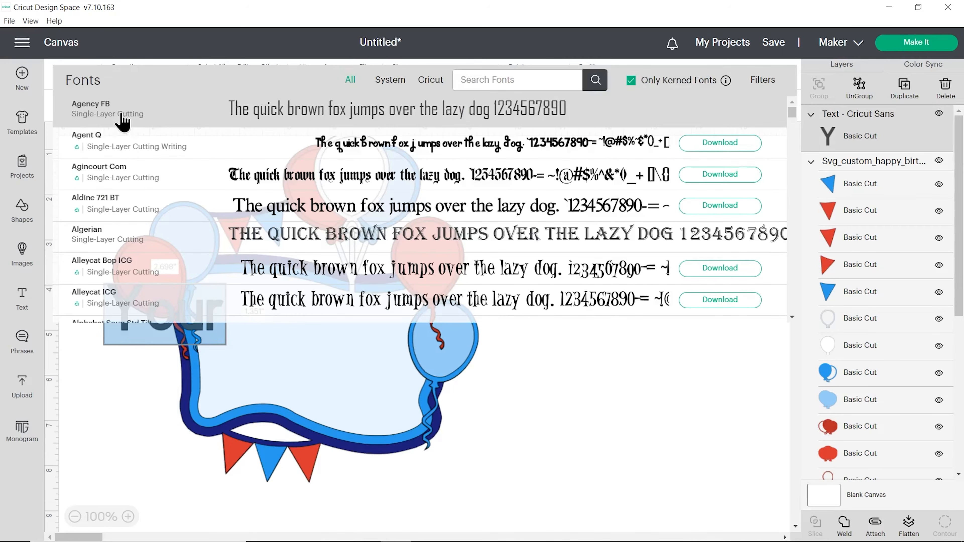
{"action": "scroll", "coordinate": [121, 121], "scroll_direction": "down", "scroll_amount": 10}
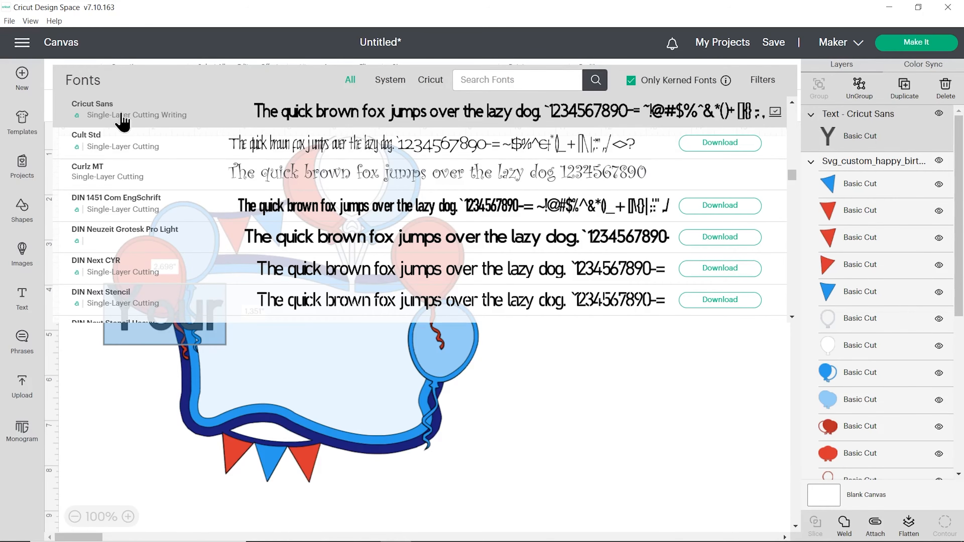
{"action": "scroll", "coordinate": [186, 205], "scroll_direction": "down", "scroll_amount": 5}
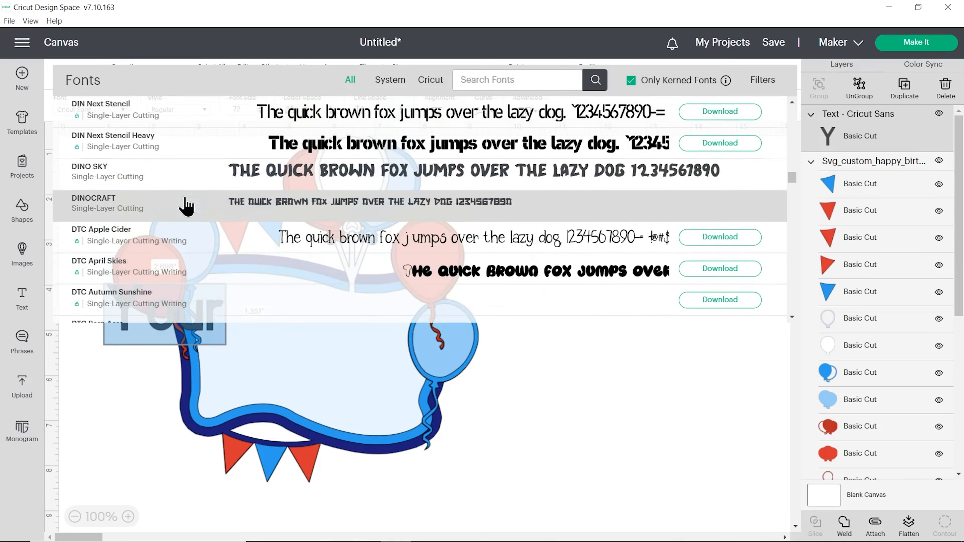
{"action": "scroll", "coordinate": [212, 187], "scroll_direction": "down", "scroll_amount": 2}
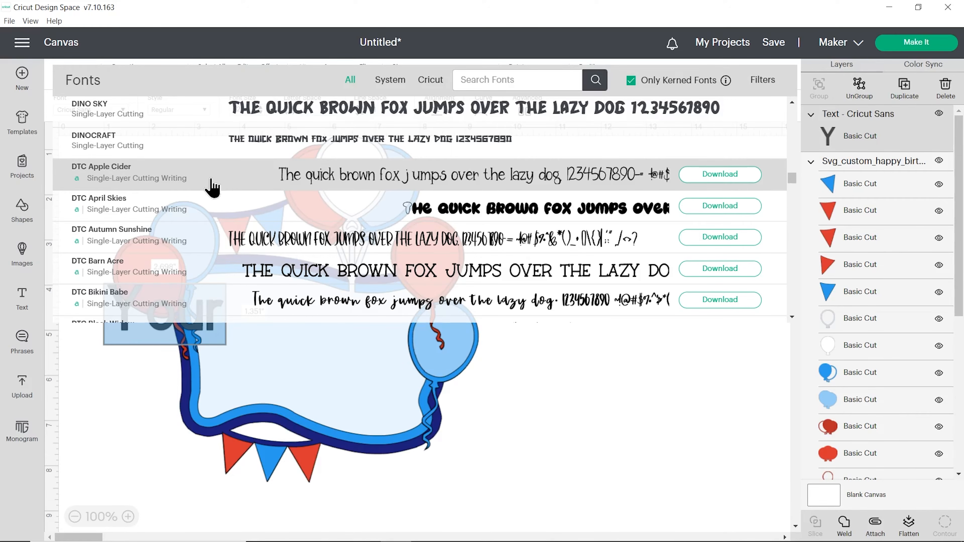
{"action": "left_click", "coordinate": [506, 78]}
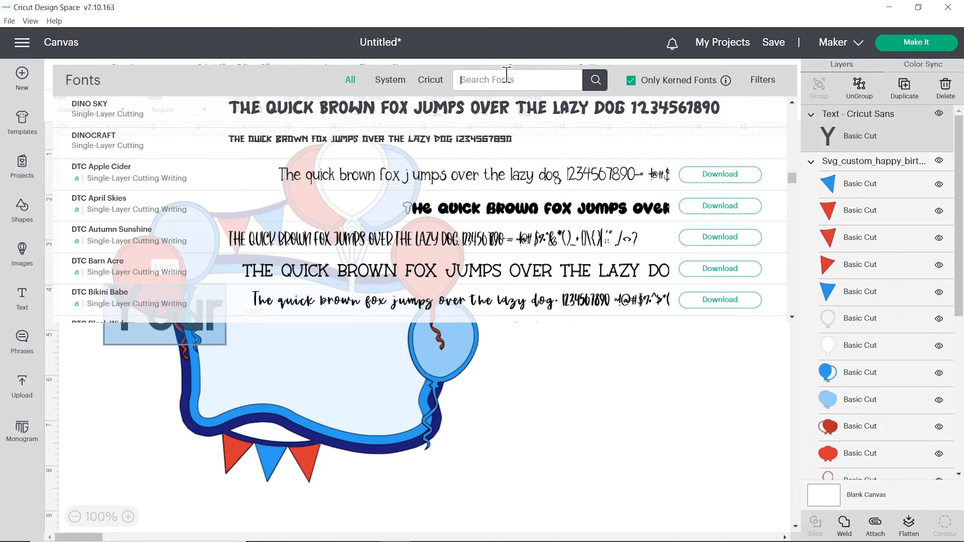
{"action": "type", "text": "cod"}
{"action": "type", "text": "ffee"}
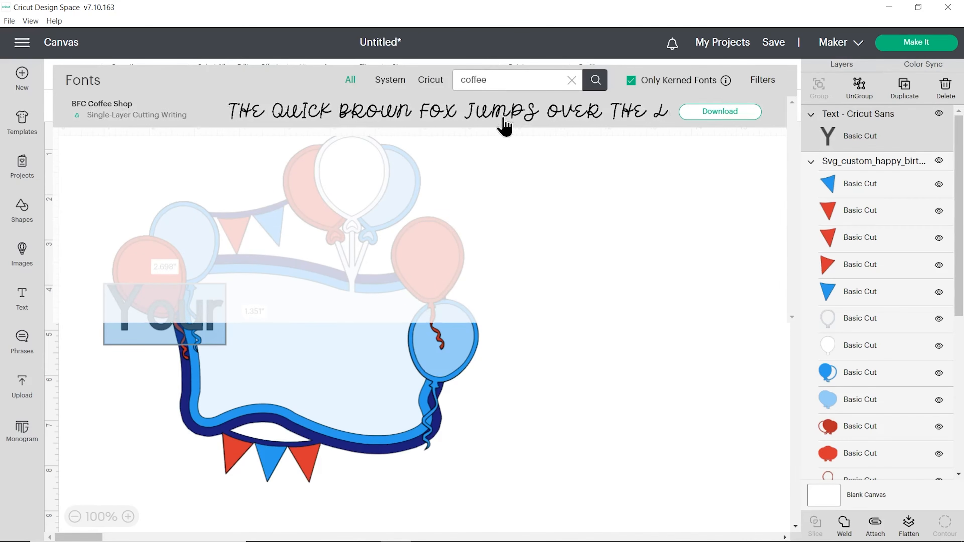
{"action": "left_click", "coordinate": [507, 114]}
Place the word "Your" on the empty canvas to the right of the balloons and enlarge it to about 3.5 inches wide
{"action": "left_click_drag", "start_coordinate": [177, 326], "coordinate": [626, 245]}
{"action": "left_click_drag", "start_coordinate": [586, 221], "coordinate": [619, 223]}
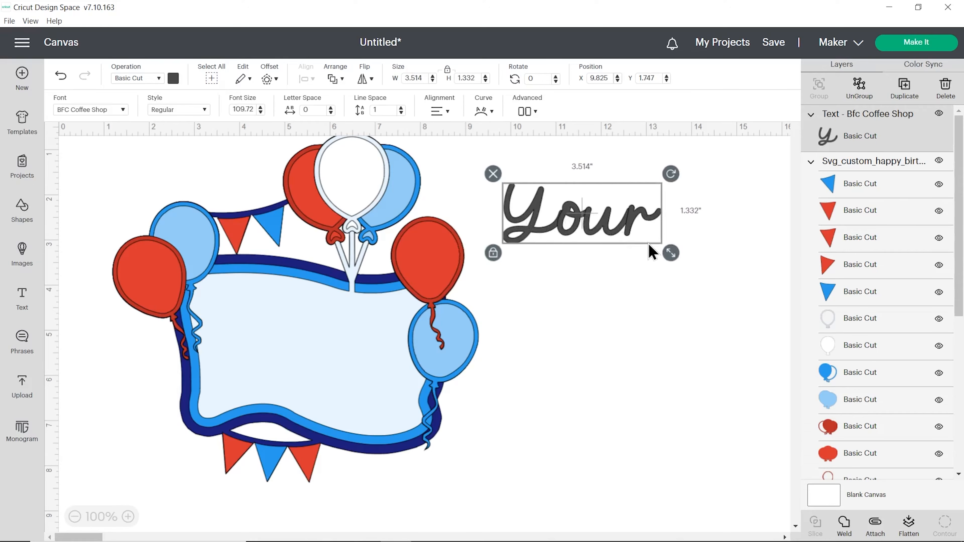
{"action": "right_click", "coordinate": [625, 239]}
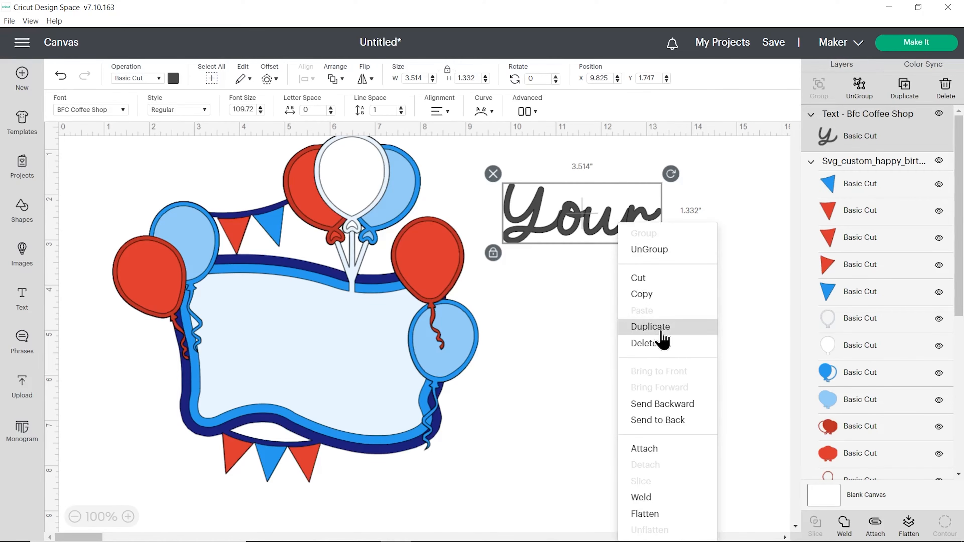
{"action": "left_click", "coordinate": [590, 325]}
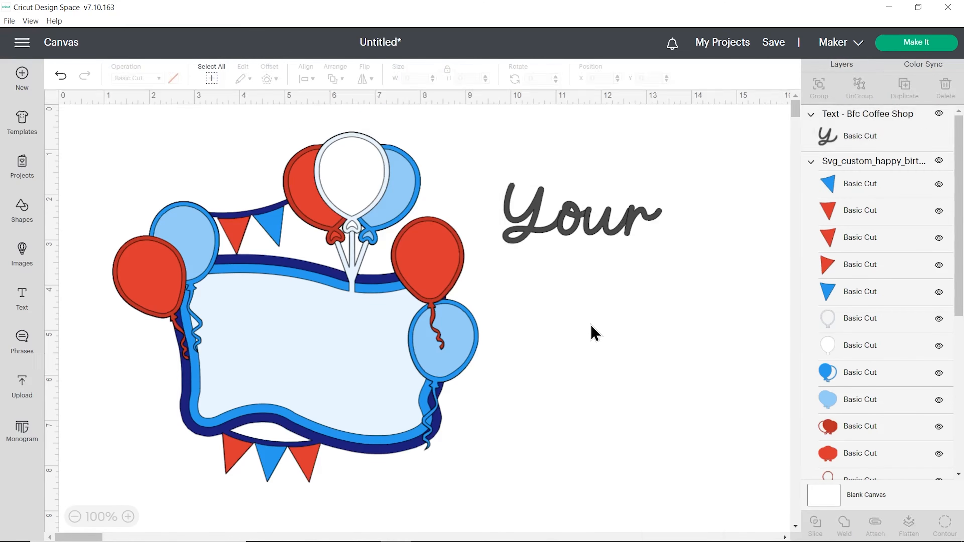
Duplicate the word "Your" and place the copy directly below the original
{"action": "left_click", "coordinate": [563, 208]}
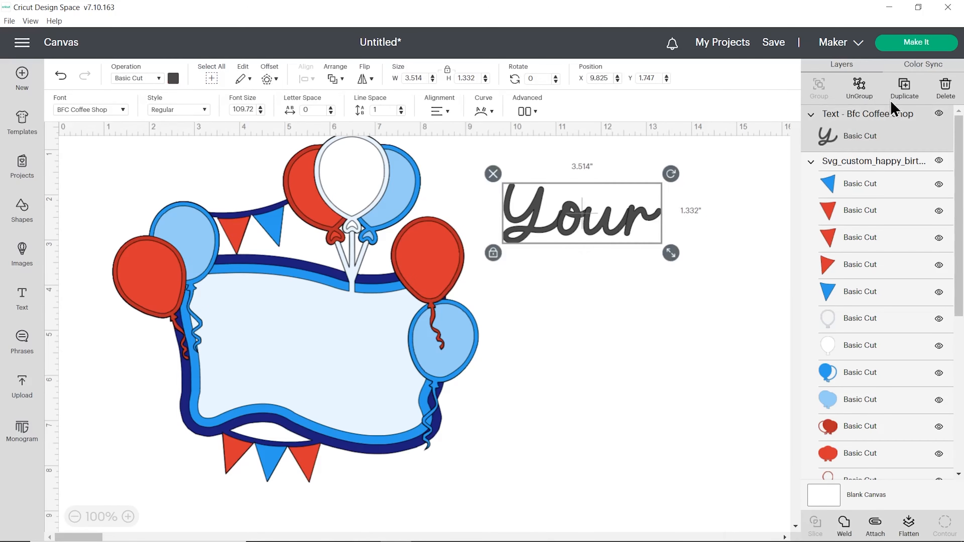
{"action": "left_click", "coordinate": [905, 86]}
{"action": "left_click_drag", "start_coordinate": [625, 243], "coordinate": [618, 320]}
Replace the wording of the lower "Your" copy with "Text"
{"action": "double_click", "coordinate": [616, 312]}
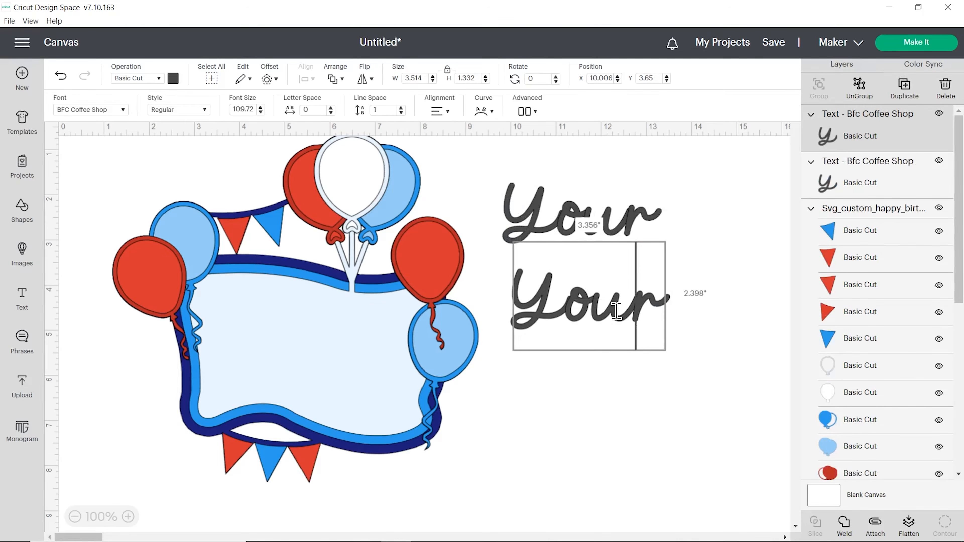
{"action": "key", "text": "BackSpace"}
{"action": "key", "text": "BackSpace"}
{"action": "key", "text": "BackSpace"}
{"action": "key", "text": "BackSpace"}
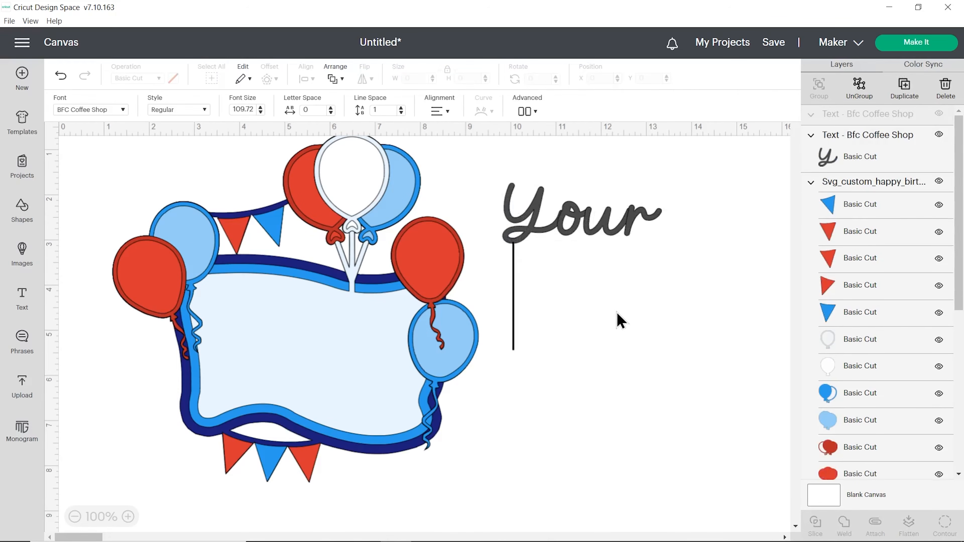
{"action": "type", "text": "Text"}
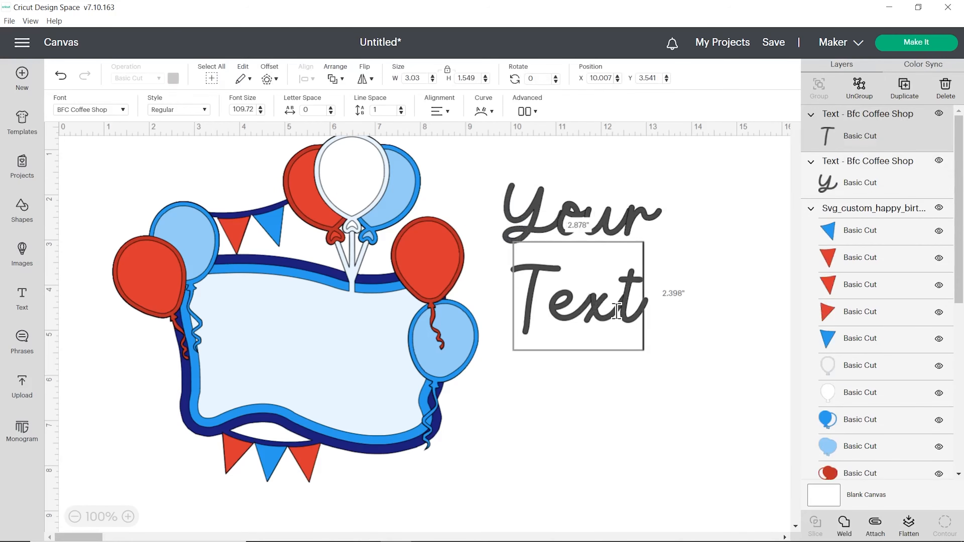
{"action": "left_click", "coordinate": [702, 316]}
Duplicate the word "Text", place the copy below it, and change the copy's wording to "Here"
{"action": "left_click", "coordinate": [603, 306]}
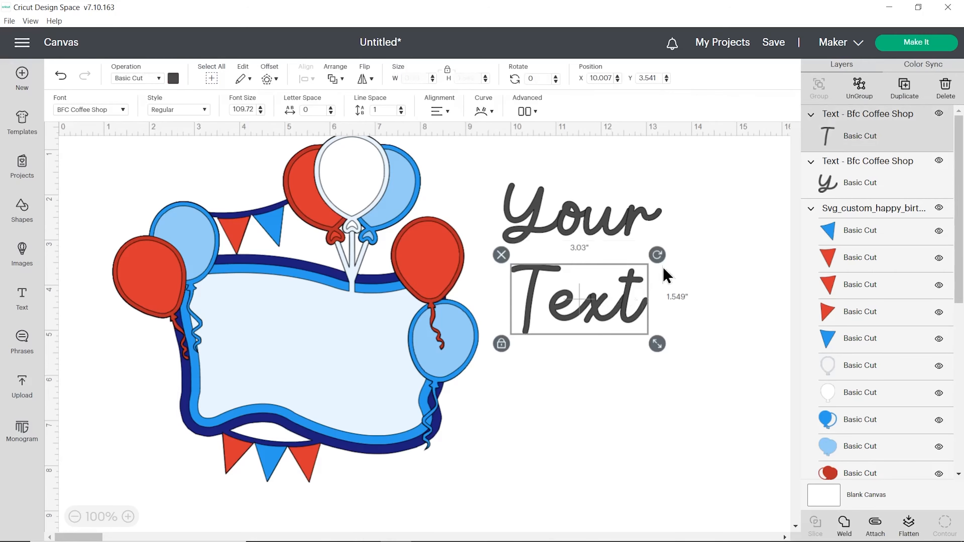
{"action": "left_click", "coordinate": [904, 88]}
{"action": "left_click_drag", "start_coordinate": [649, 344], "coordinate": [626, 400]}
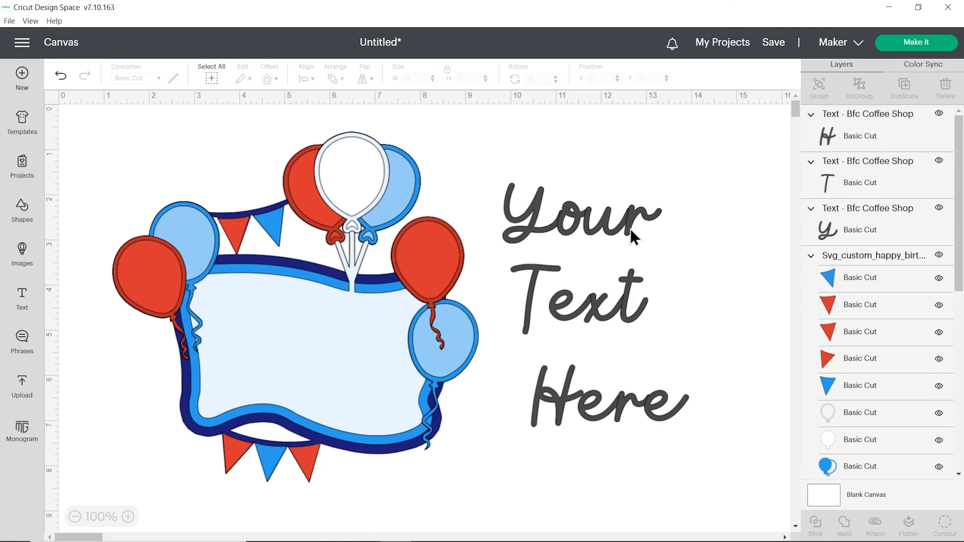
Select the words "Your", "Text" and "Here" together and scale them down proportionally beside the balloon design
{"action": "left_click", "coordinate": [630, 235]}
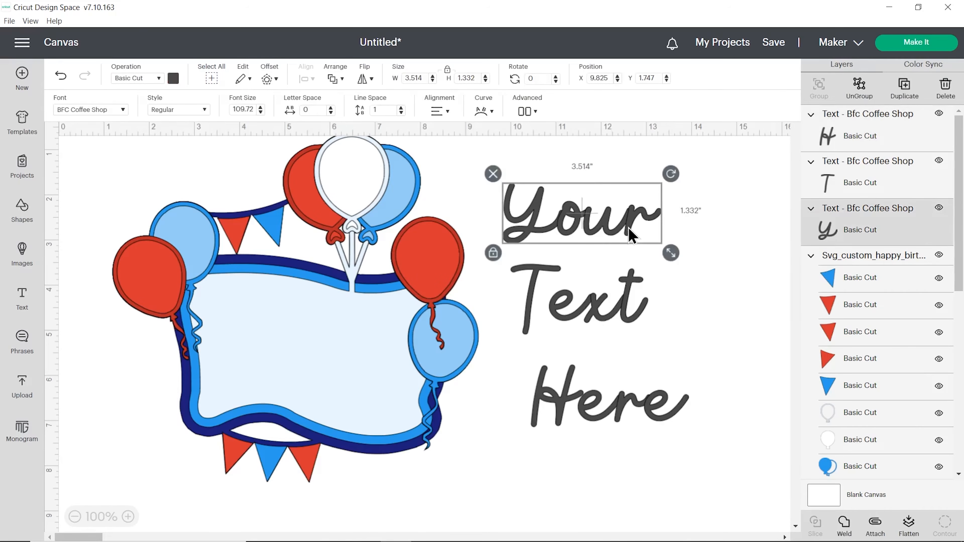
{"action": "left_click", "coordinate": [607, 306], "text": "shift"}
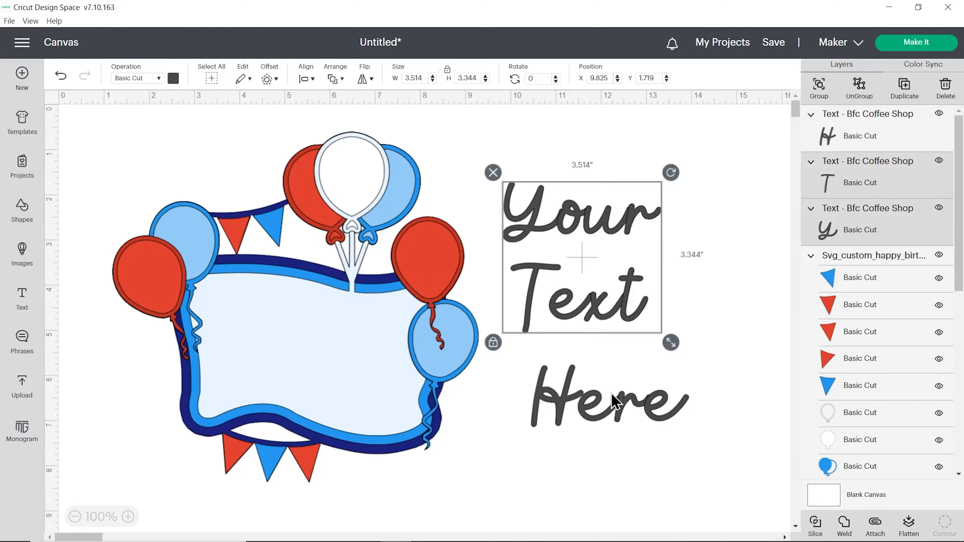
{"action": "left_click", "coordinate": [615, 406], "text": "shift"}
{"action": "left_click_drag", "start_coordinate": [698, 436], "coordinate": [663, 373]}
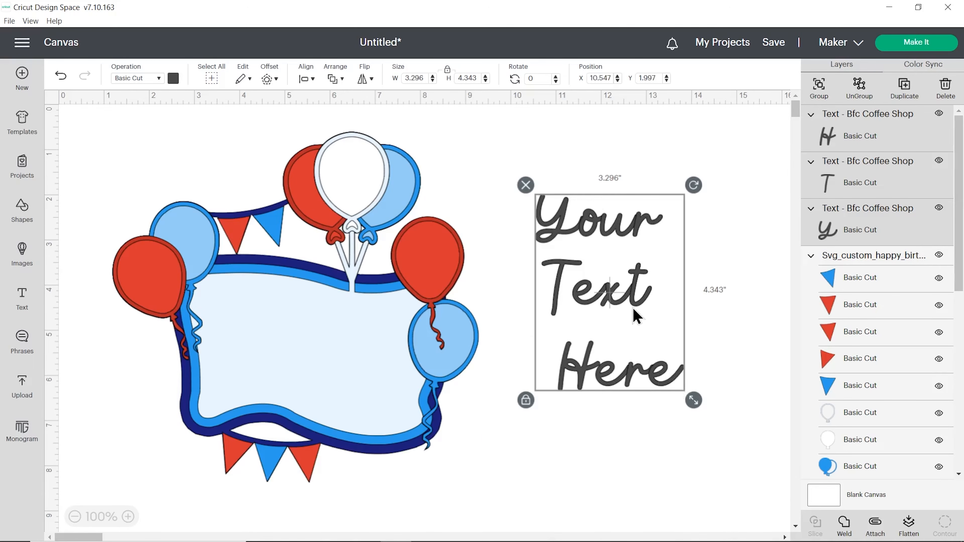
{"action": "mouse_move", "coordinate": [694, 400]}
{"action": "left_mouse_down"}
{"action": "mouse_move", "coordinate": [669, 363]}
{"action": "mouse_move", "coordinate": [712, 425]}
{"action": "mouse_move", "coordinate": [692, 397]}
{"action": "mouse_move", "coordinate": [699, 406]}
{"action": "left_mouse_up"}
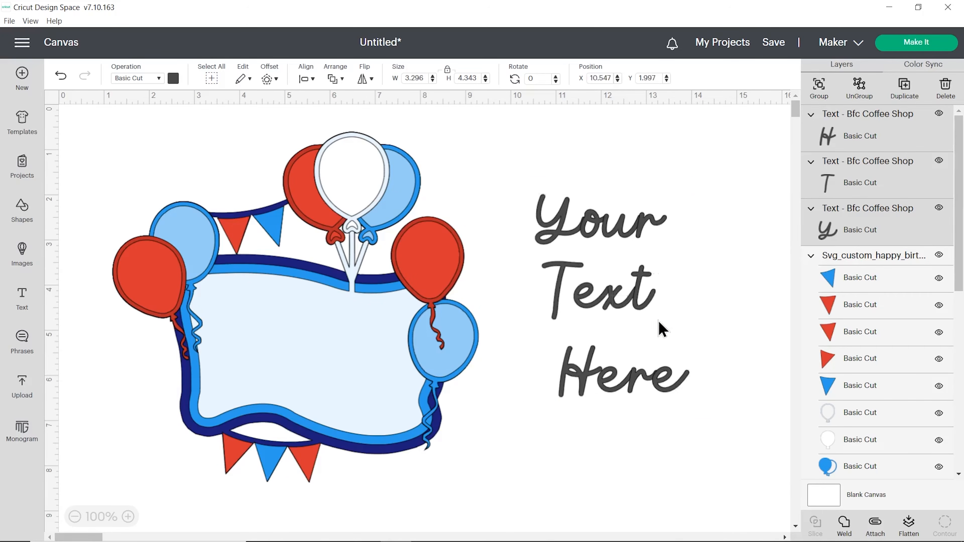
{"action": "left_click", "coordinate": [616, 421]}
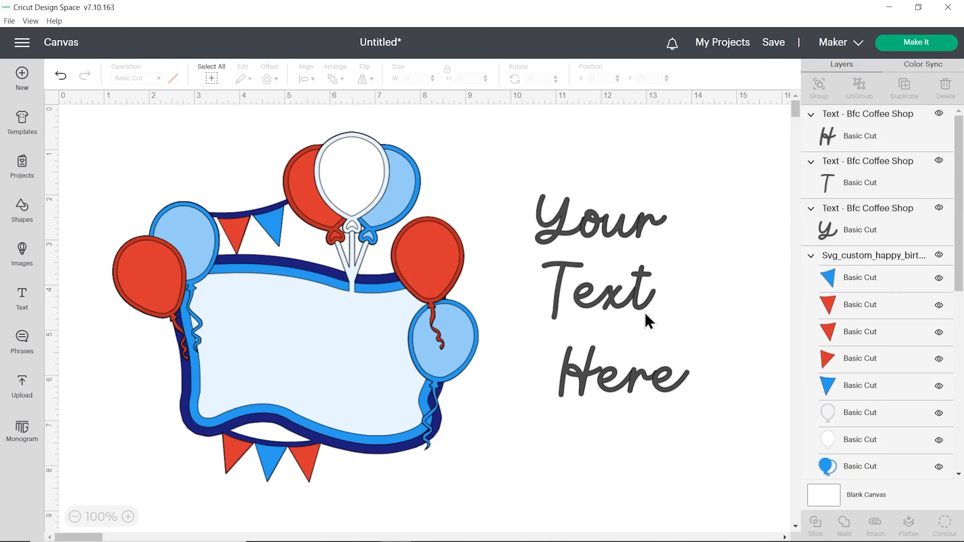
Arrange the three words inside the frame, with "Your" on top, "Text" at the left and "Here" at the lower right
{"action": "left_click_drag", "start_coordinate": [621, 239], "coordinate": [313, 336]}
{"action": "left_click_drag", "start_coordinate": [562, 281], "coordinate": [245, 346]}
{"action": "left_click_drag", "start_coordinate": [376, 382], "coordinate": [348, 384]}
Select all three words in the frame and shrink them together to about 4.4 inches wide
{"action": "left_click", "coordinate": [232, 357]}
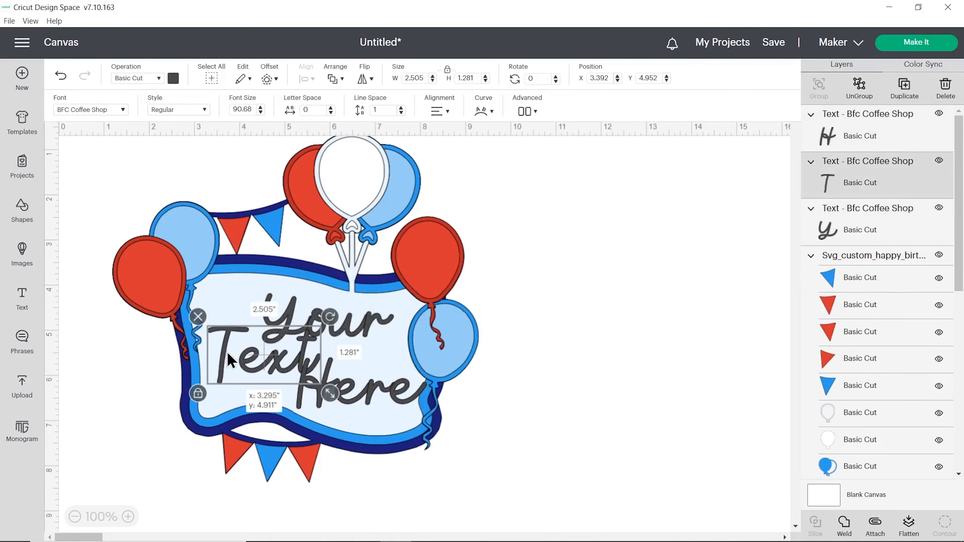
{"action": "left_click", "coordinate": [371, 389], "text": "shift"}
{"action": "left_click", "coordinate": [367, 320], "text": "shift"}
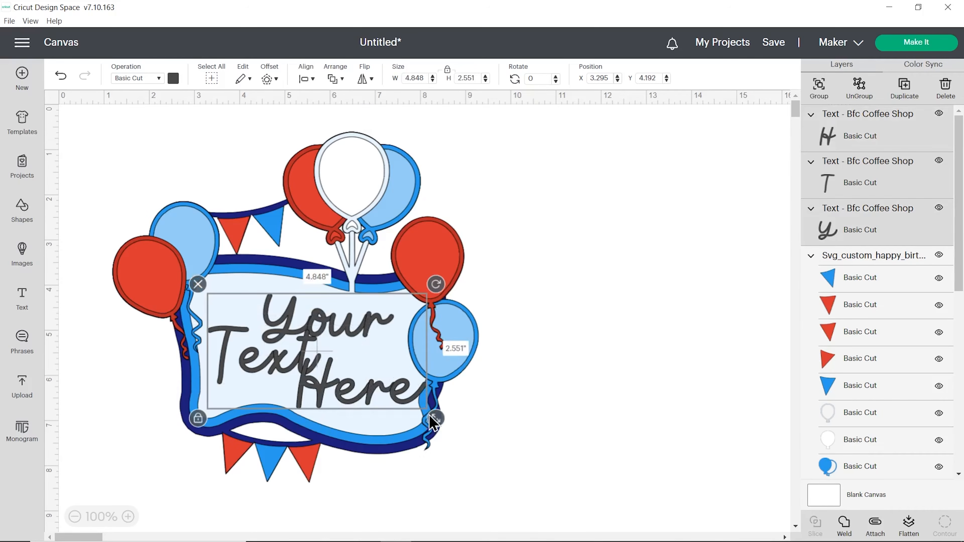
{"action": "left_click_drag", "start_coordinate": [436, 418], "coordinate": [415, 404]}
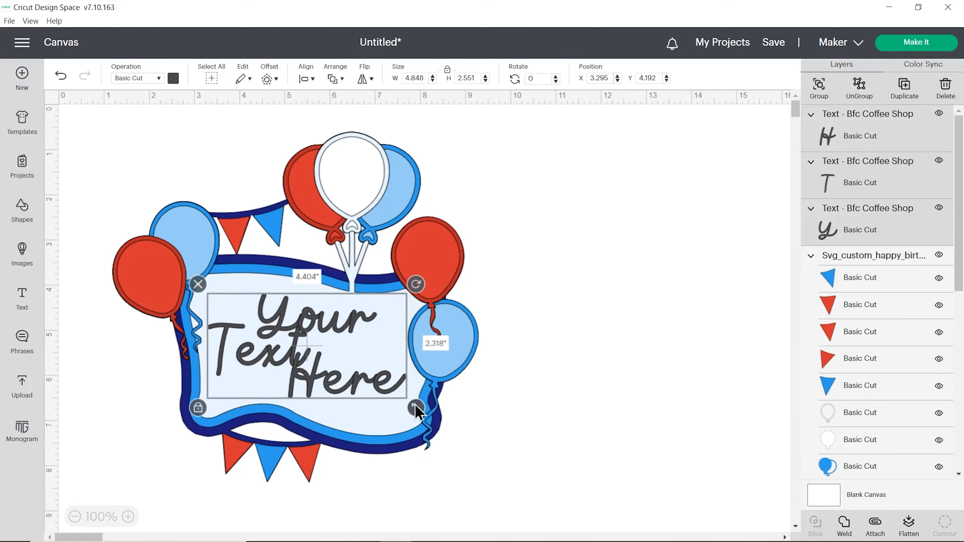
Tilt "Text" and "Here" by about 2.2 degrees and adjust the words' positions so they fit inside the frame
{"action": "left_click", "coordinate": [380, 384]}
{"action": "left_click", "coordinate": [294, 366]}
{"action": "left_click_drag", "start_coordinate": [295, 366], "coordinate": [295, 374]}
{"action": "left_click", "coordinate": [281, 367]}
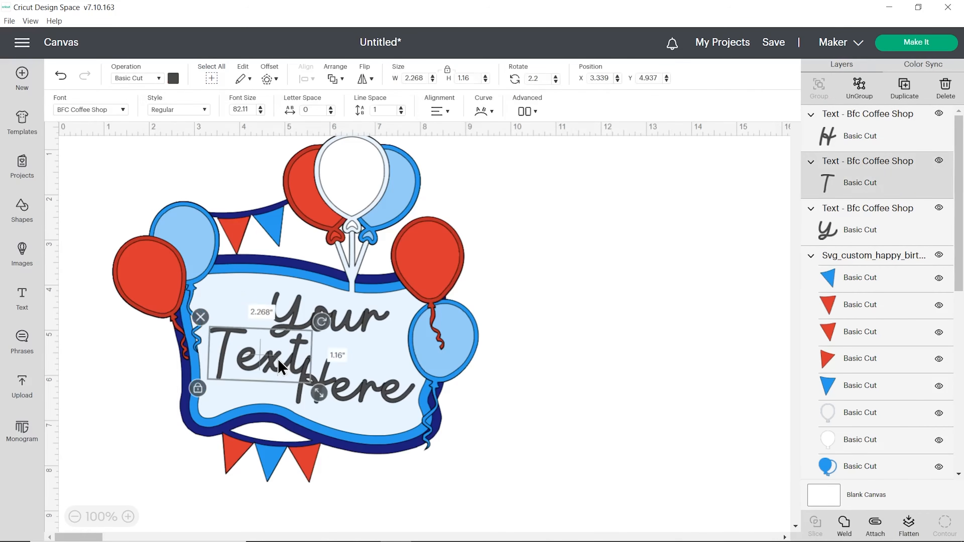
{"action": "left_click", "coordinate": [590, 404]}
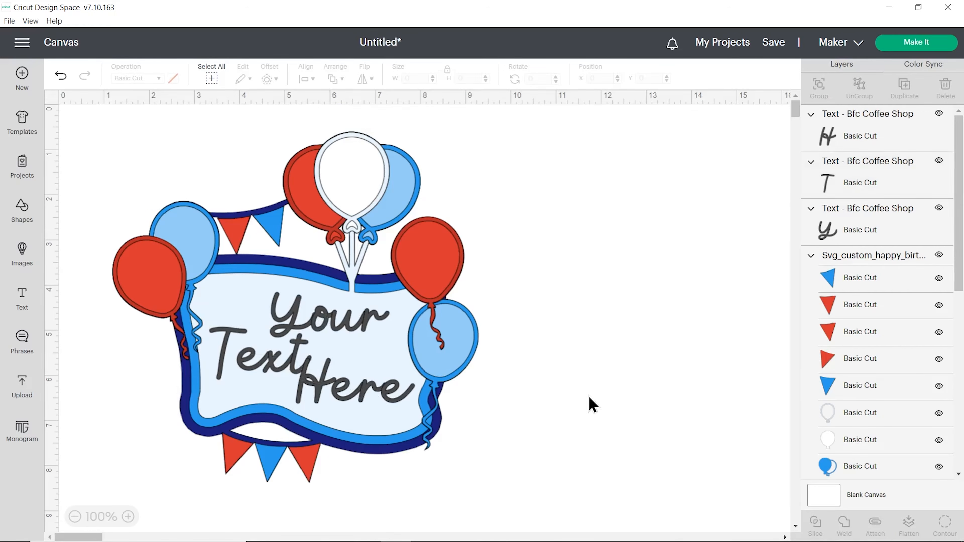
Rotate the word "Your" to about 10 degrees and fit it above the other two words
{"action": "left_click", "coordinate": [351, 326]}
{"action": "left_click_drag", "start_coordinate": [402, 288], "coordinate": [393, 315]}
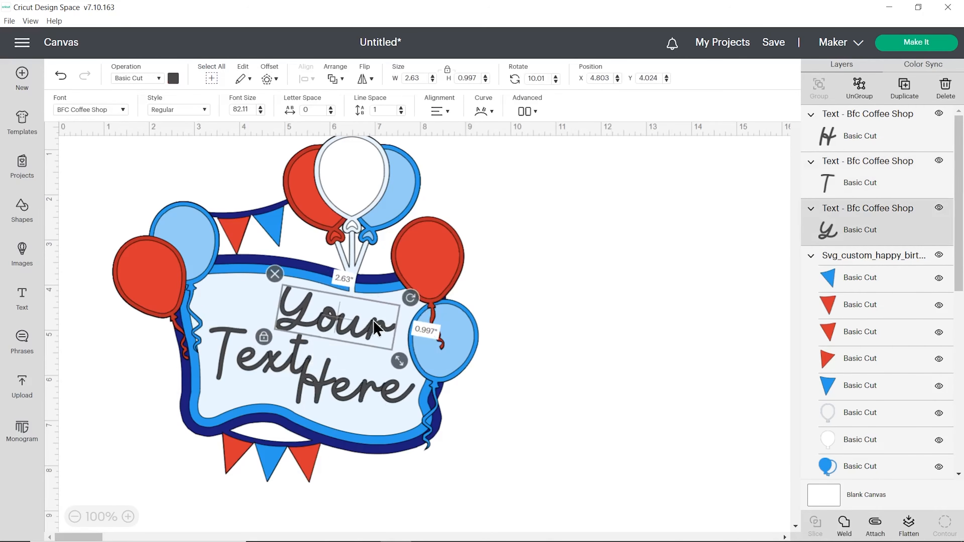
{"action": "left_click", "coordinate": [583, 358]}
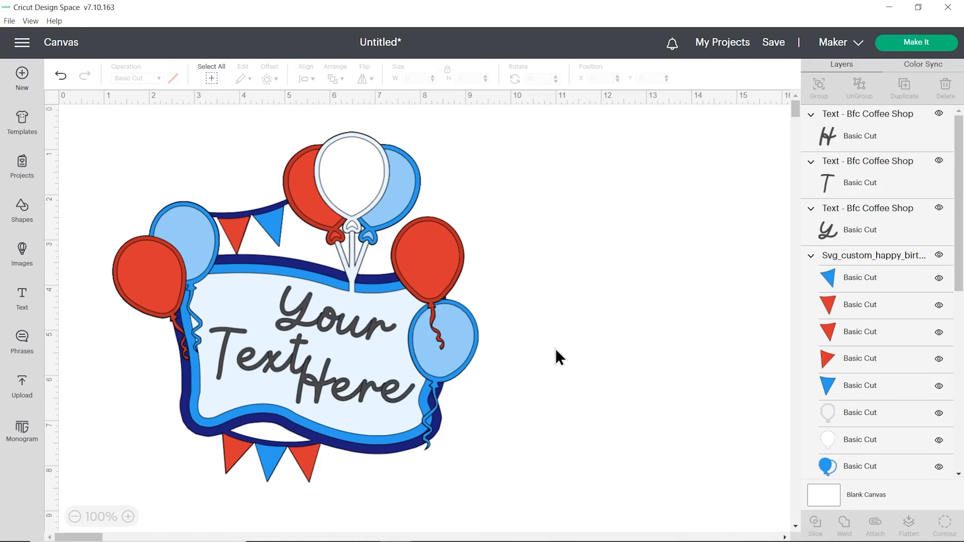
Sync "Your" to the design's bright blue, and "Text" and "Here" to its navy blue
{"action": "left_click", "coordinate": [906, 70]}
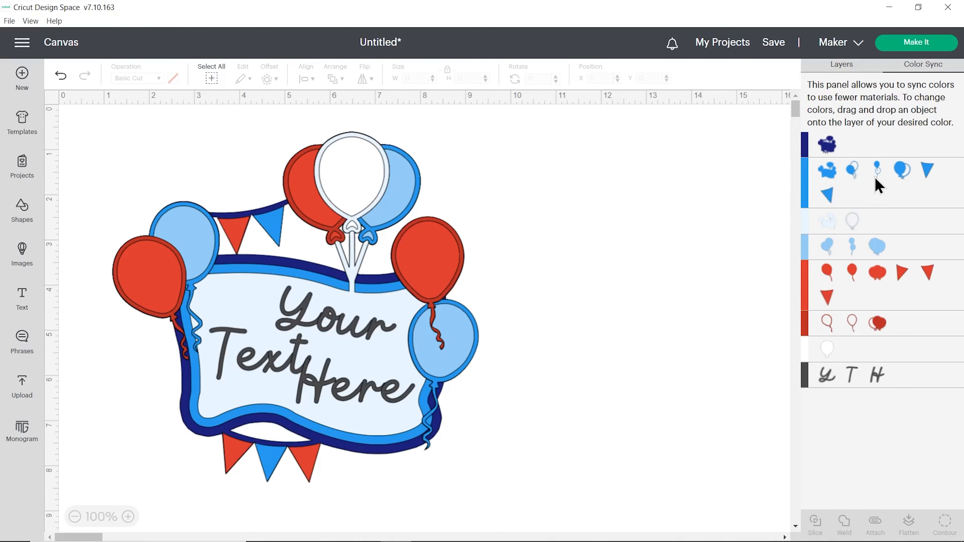
{"action": "left_click_drag", "start_coordinate": [827, 376], "coordinate": [874, 181]}
{"action": "left_click_drag", "start_coordinate": [826, 378], "coordinate": [853, 144]}
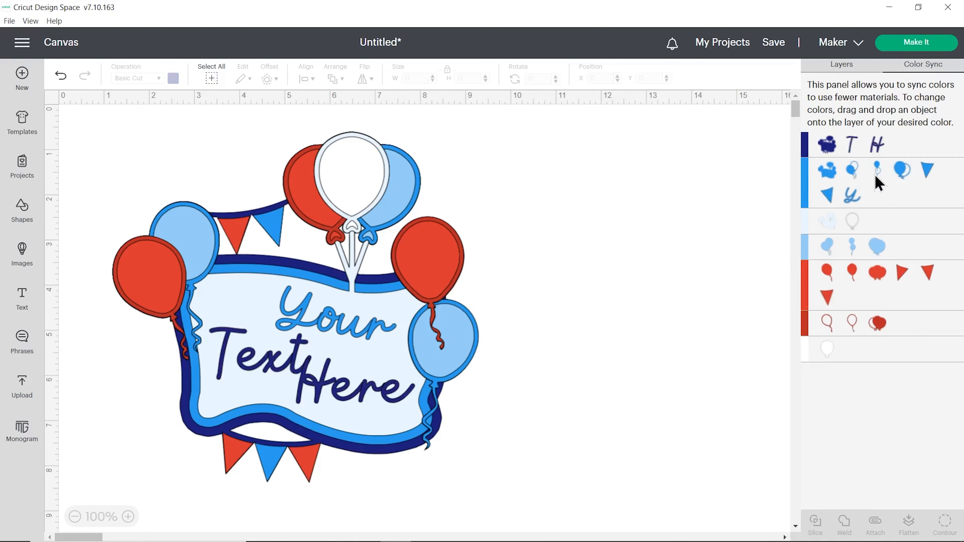
Weld the navy words "Text" and "Here" into a single shape
{"action": "left_click", "coordinate": [842, 65]}
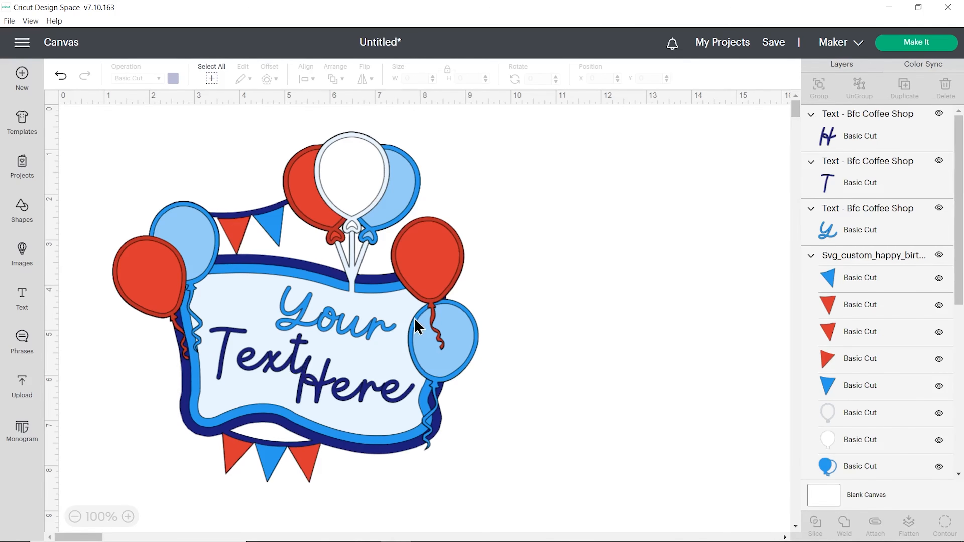
{"action": "left_click", "coordinate": [840, 140]}
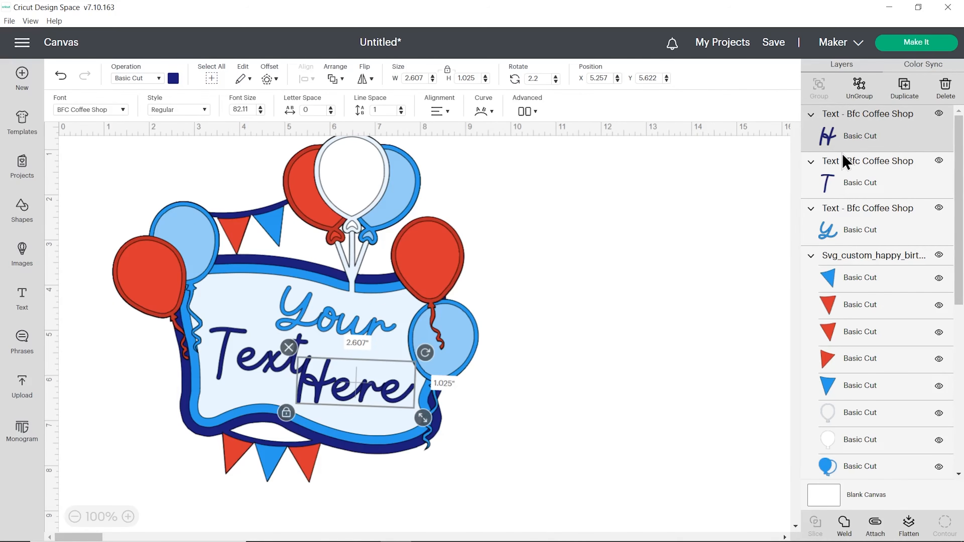
{"action": "left_click", "coordinate": [850, 182], "text": "shift"}
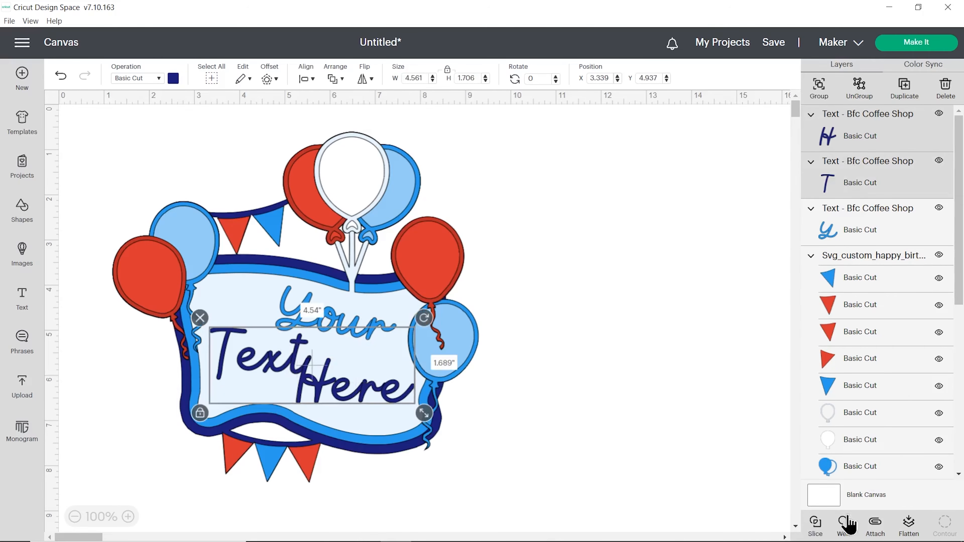
{"action": "left_click", "coordinate": [847, 528]}
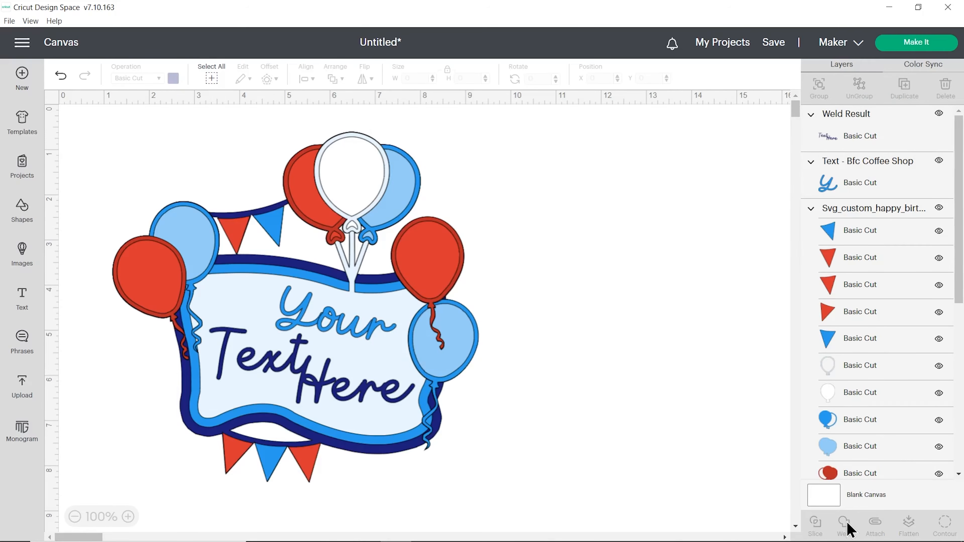
Create a rounded-corner offset around the welded "Text Here", trying 0.15 and 0.1 in before applying 0.12 in
{"action": "left_click", "coordinate": [851, 136]}
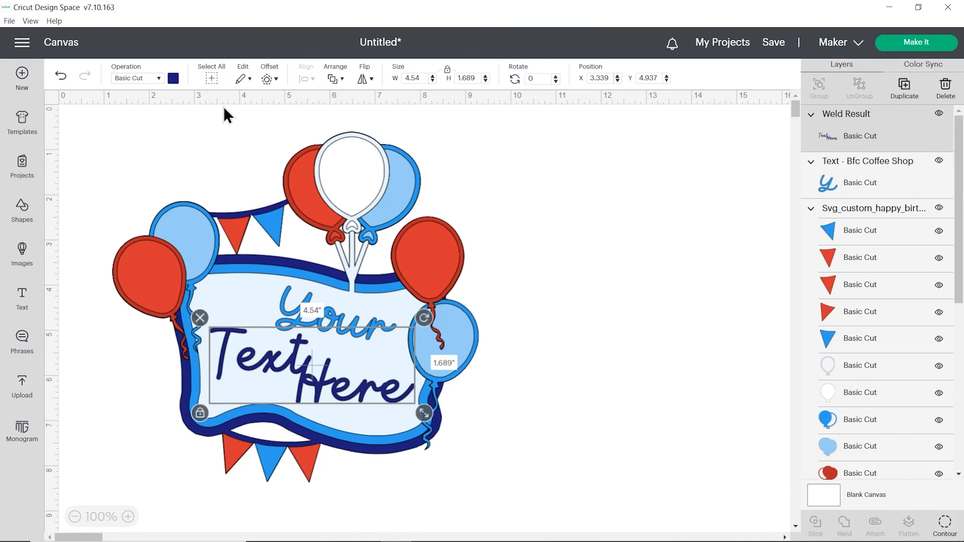
{"action": "left_click", "coordinate": [268, 79]}
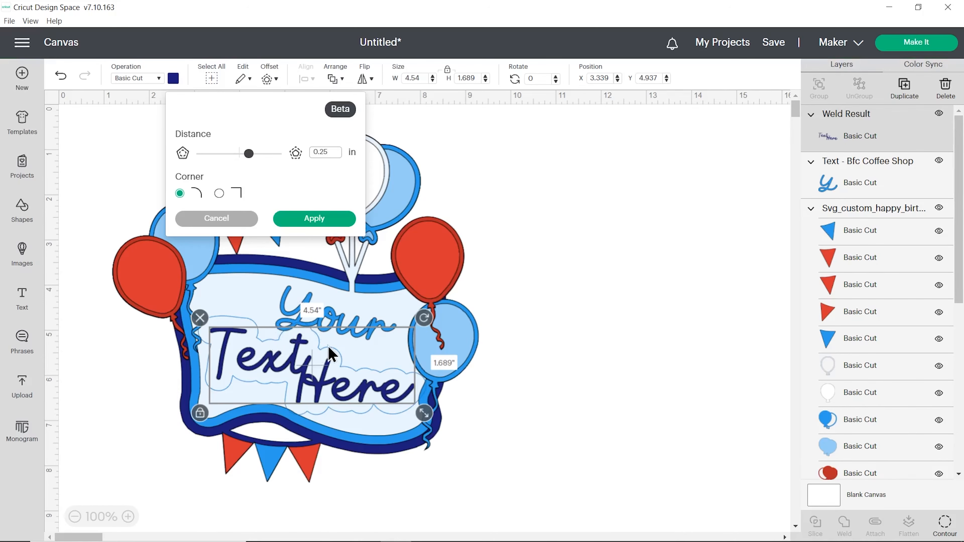
{"action": "left_click_drag", "start_coordinate": [321, 152], "coordinate": [362, 163]}
{"action": "type", "text": "15"}
{"action": "left_click", "coordinate": [357, 192]}
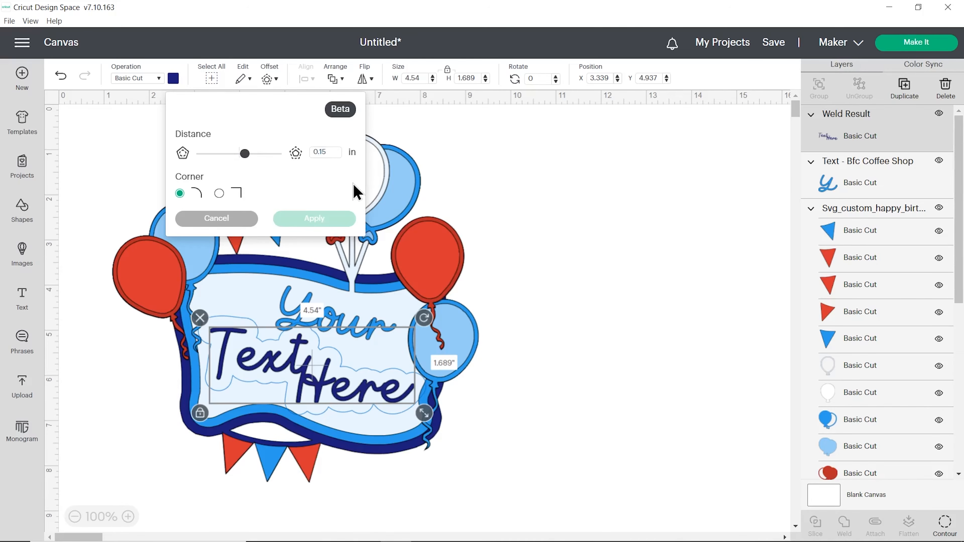
{"action": "left_click", "coordinate": [333, 153]}
{"action": "key", "text": "BackSpace"}
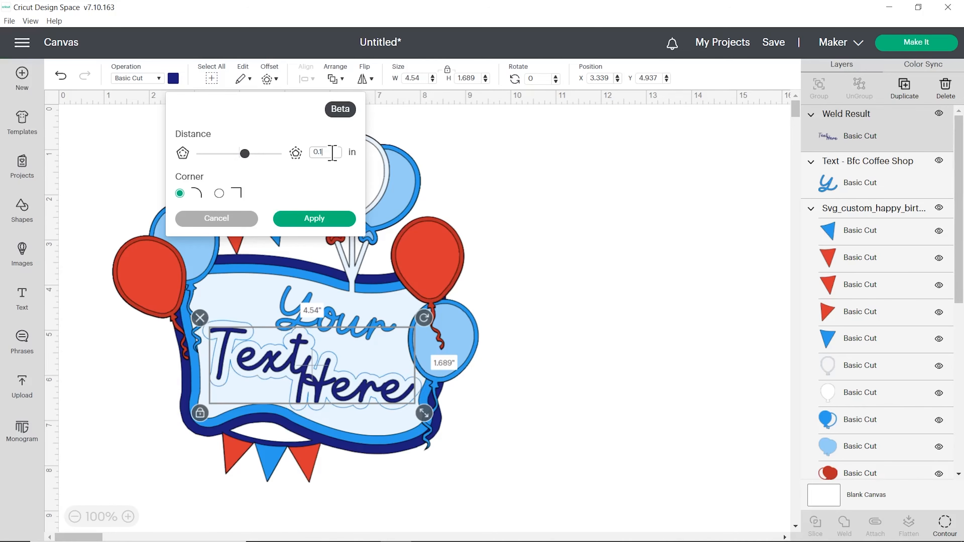
{"action": "left_click", "coordinate": [339, 190]}
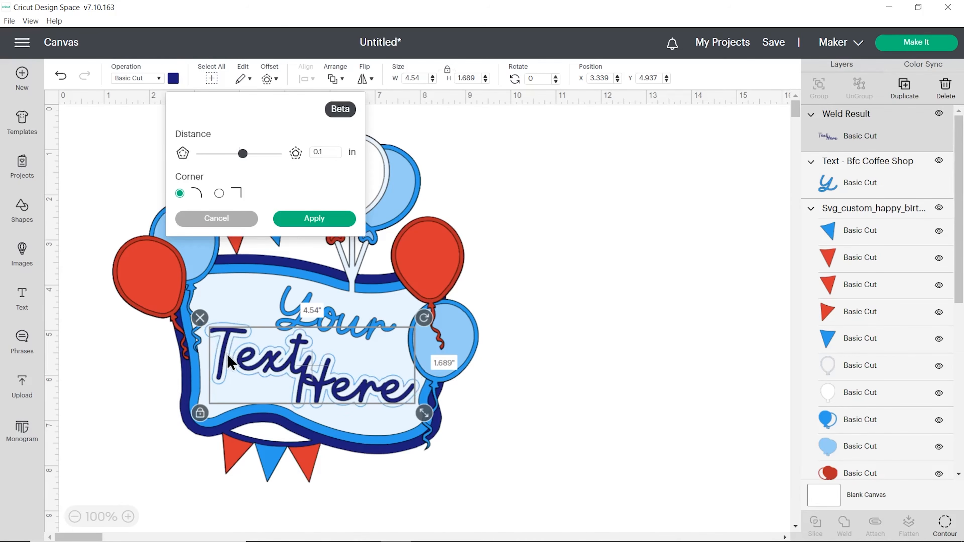
{"action": "left_click", "coordinate": [330, 152]}
{"action": "type", "text": "2"}
{"action": "left_click", "coordinate": [319, 185]}
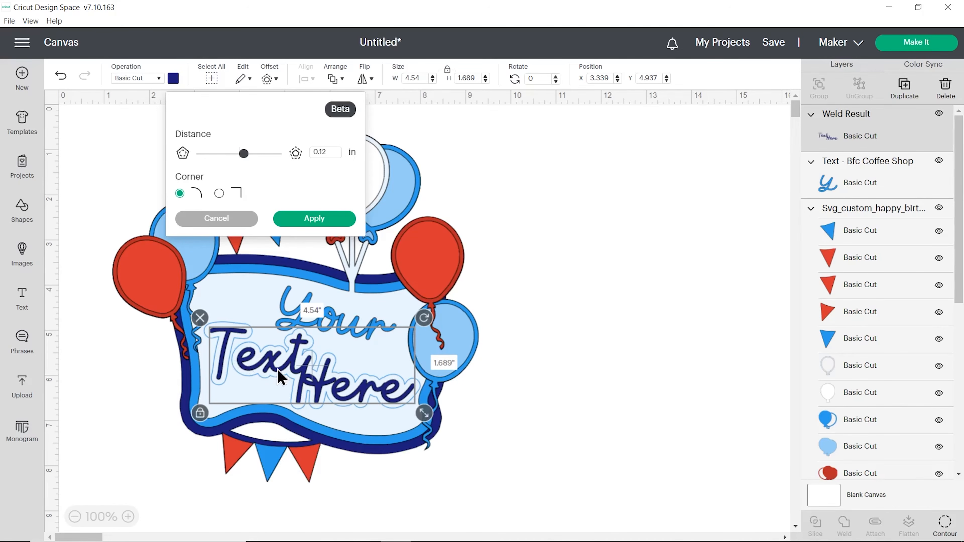
{"action": "left_click", "coordinate": [321, 219]}
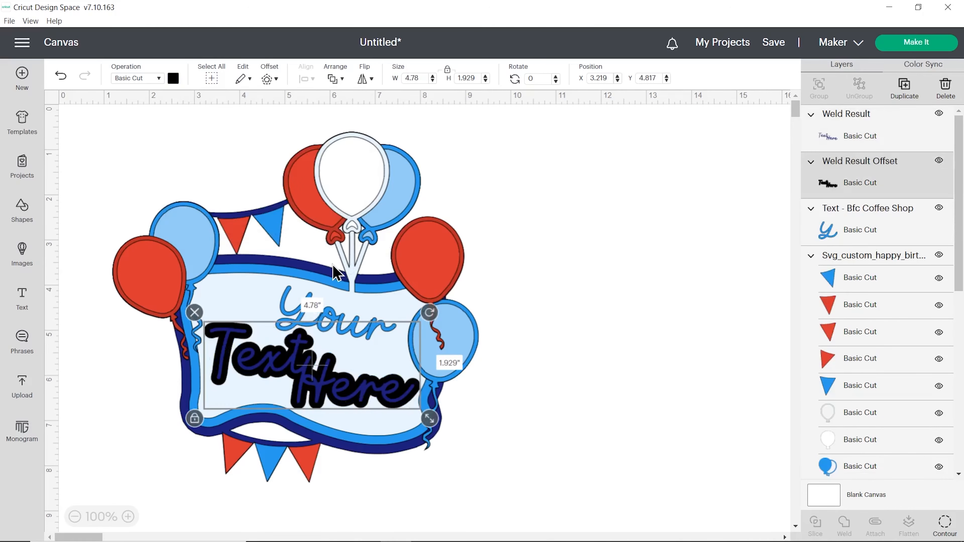
Recolor the offset behind "Text Here" to the design's white
{"action": "left_click", "coordinate": [174, 78]}
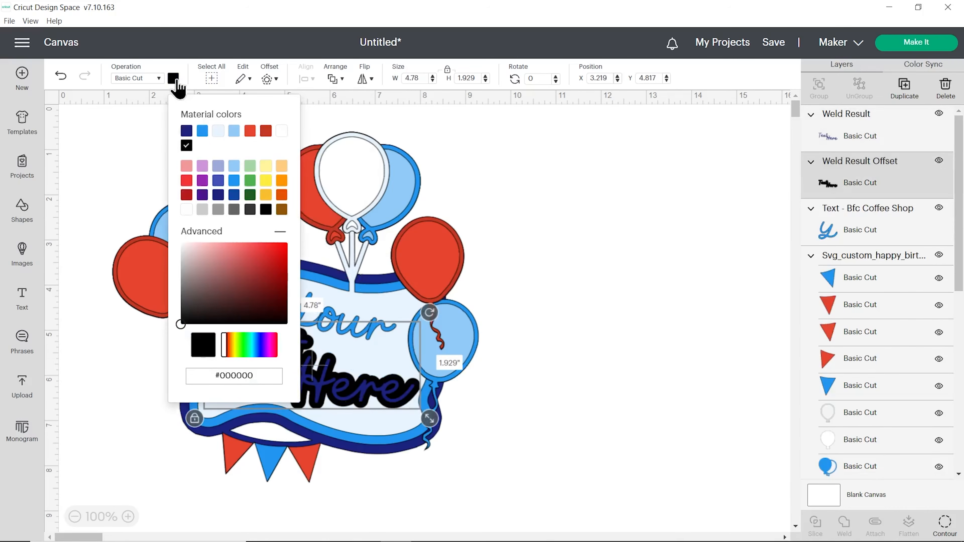
{"action": "left_click", "coordinate": [281, 131]}
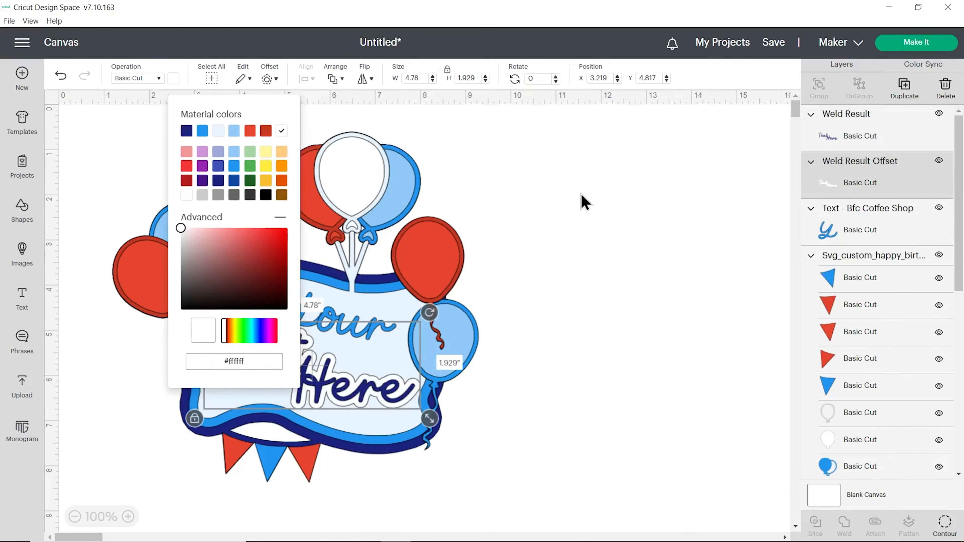
{"action": "left_click", "coordinate": [585, 201]}
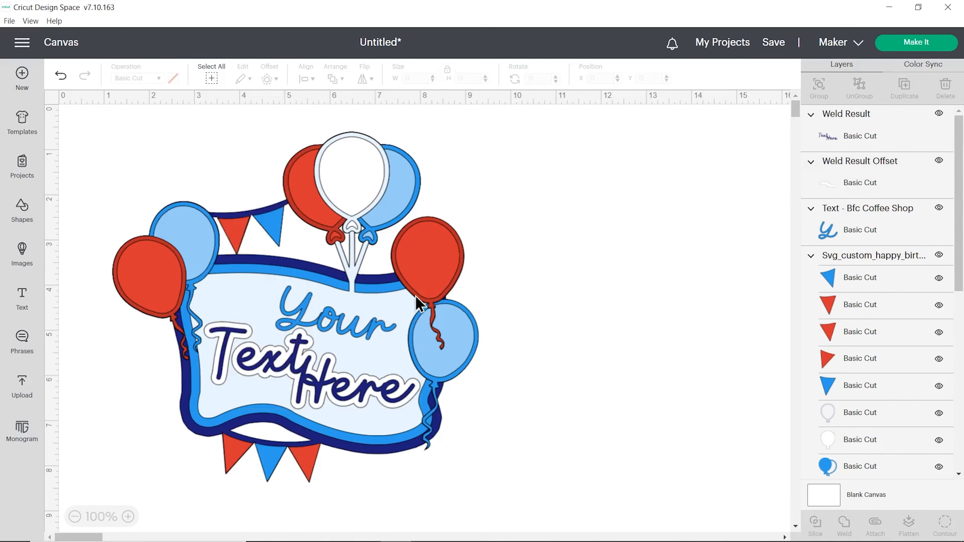
Create a welded, rounded-corner offset of 0.12 in around the word "Your"
{"action": "left_click", "coordinate": [861, 230]}
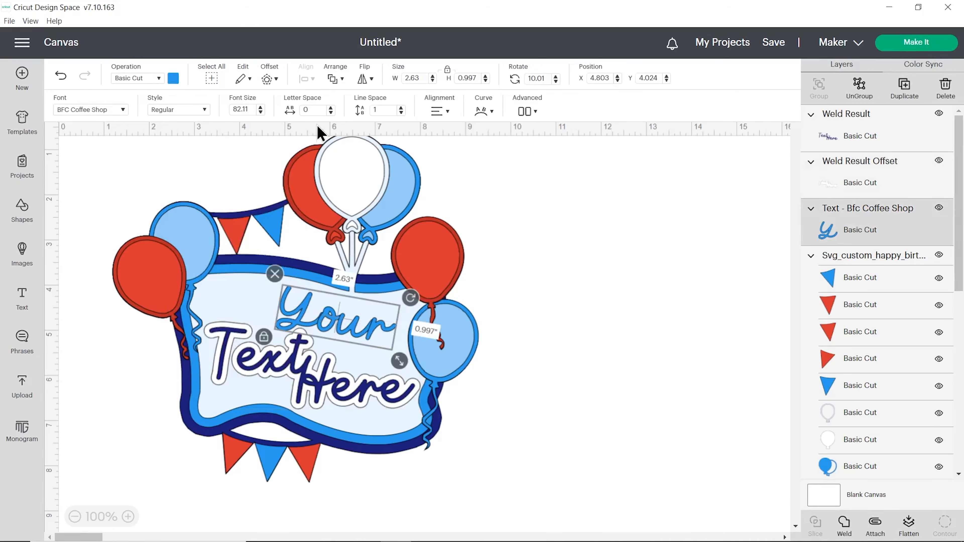
{"action": "left_click", "coordinate": [268, 79]}
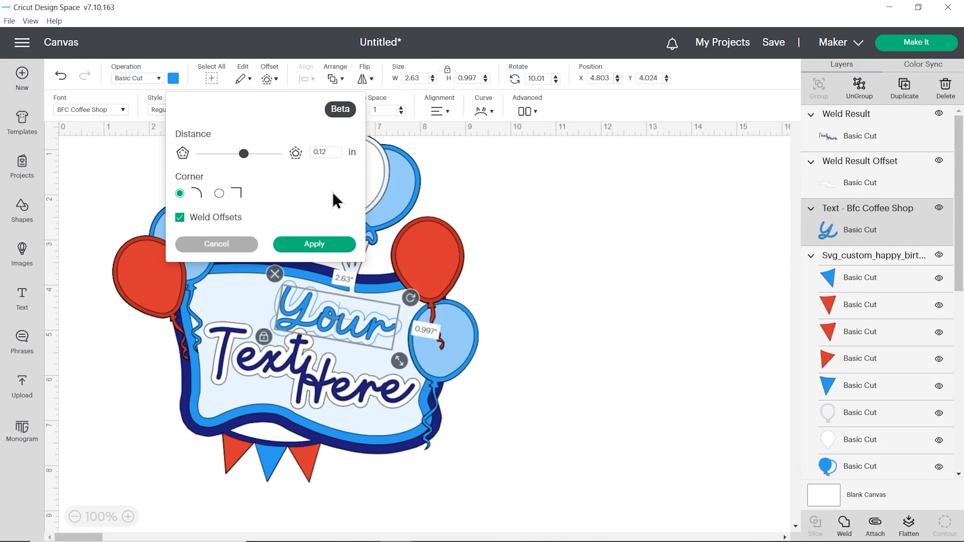
{"action": "left_click", "coordinate": [326, 243]}
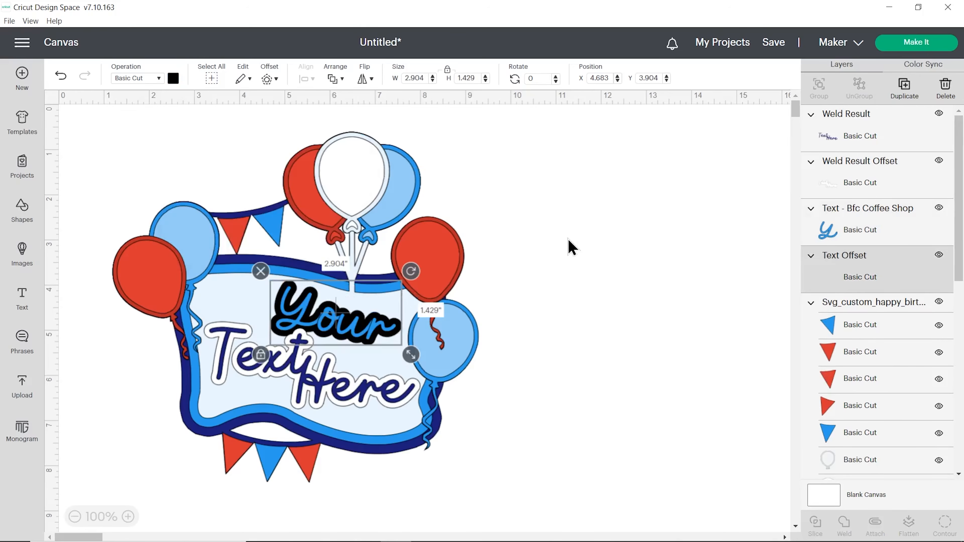
Recolor the new offset behind "Your" to the design's white
{"action": "left_click", "coordinate": [173, 80]}
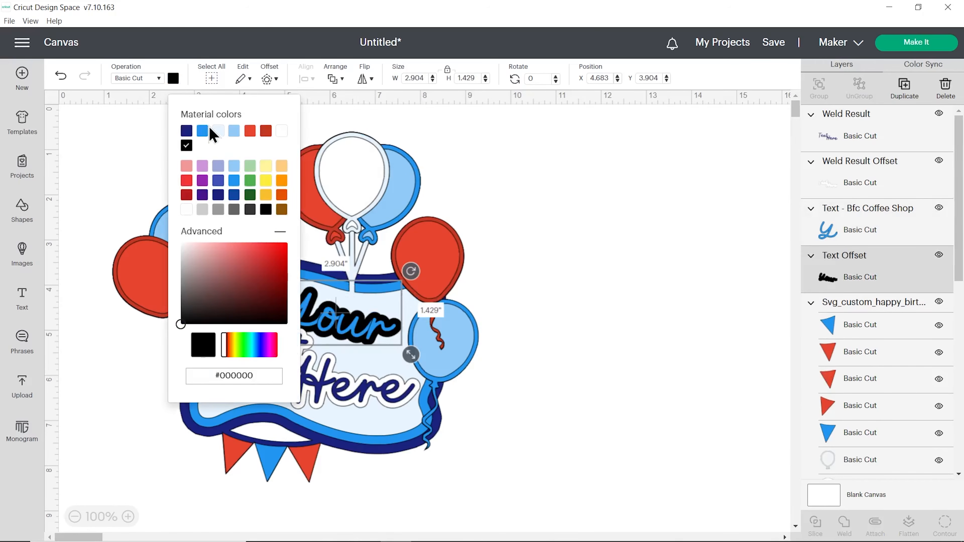
{"action": "left_click", "coordinate": [269, 135]}
{"action": "left_click", "coordinate": [584, 201]}
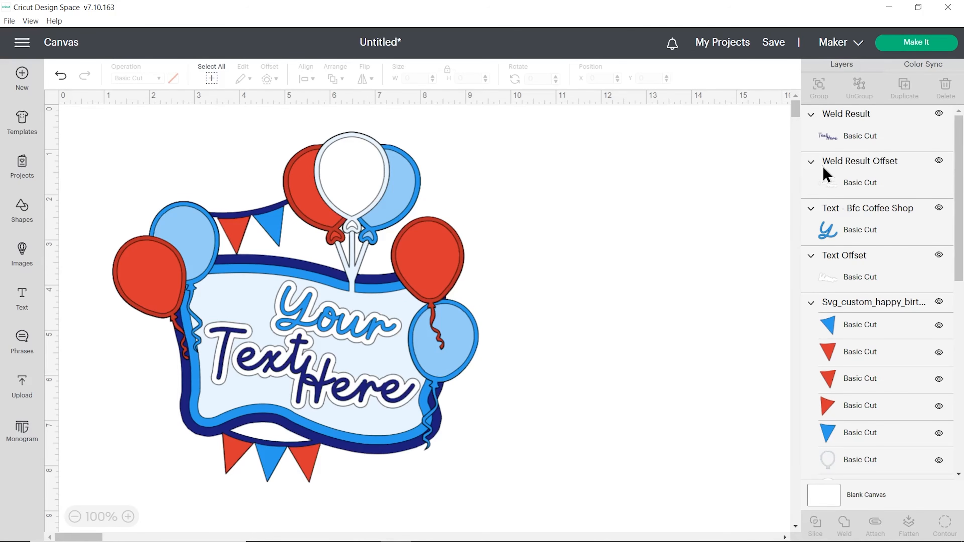
Scale "Text Here" together with its white offset down to about 4.52 in wide
{"action": "left_click", "coordinate": [353, 393]}
{"action": "left_click", "coordinate": [845, 188], "text": "shift"}
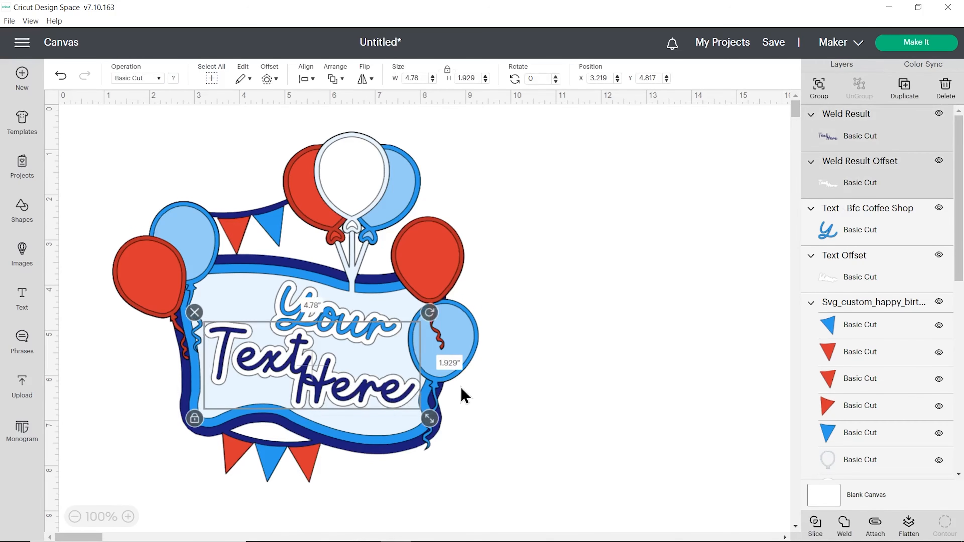
{"action": "left_click_drag", "start_coordinate": [430, 418], "coordinate": [417, 414]}
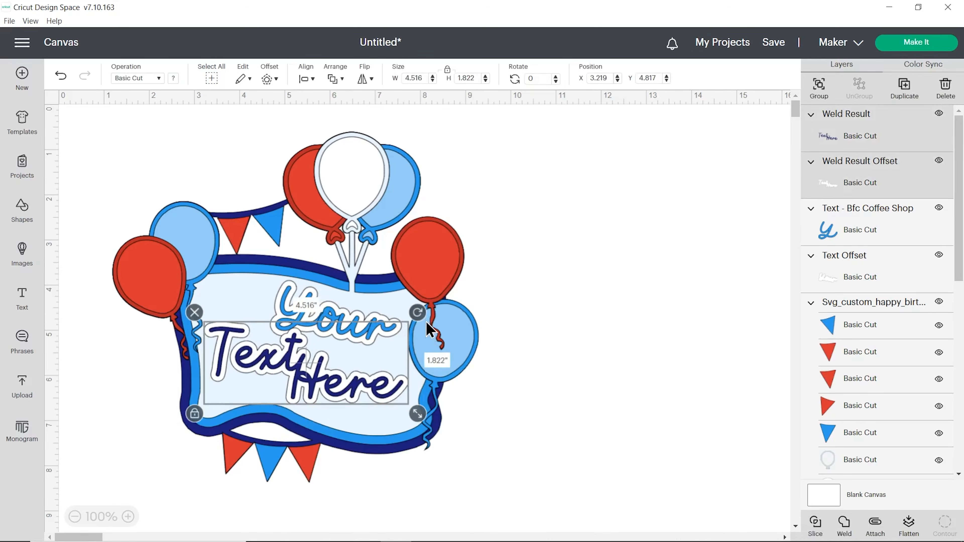
{"action": "left_click", "coordinate": [528, 366]}
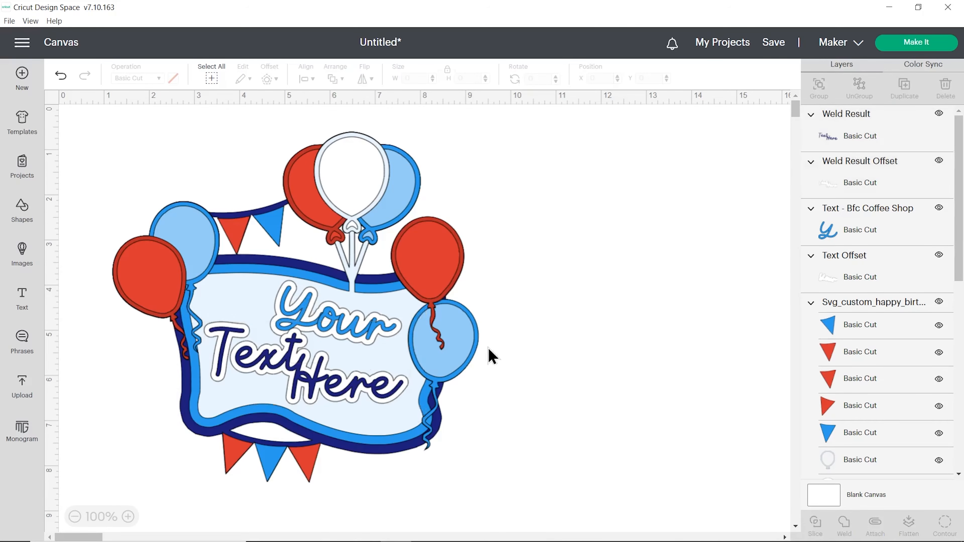
Try to shift "Your" slightly left along with its offset, and undo the last change
{"action": "left_click", "coordinate": [367, 323]}
{"action": "left_click", "coordinate": [602, 288]}
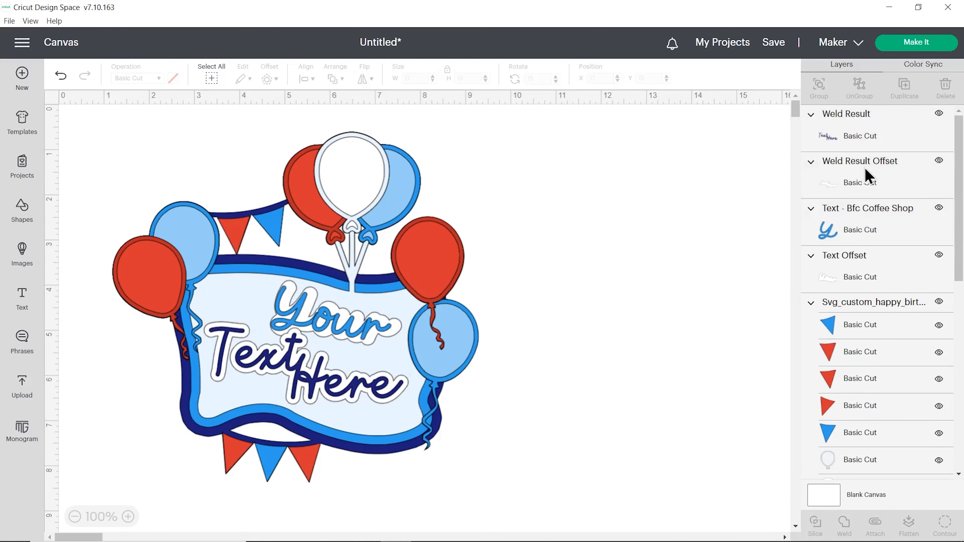
{"action": "left_click", "coordinate": [875, 220]}
{"action": "left_click", "coordinate": [866, 270], "text": "shift"}
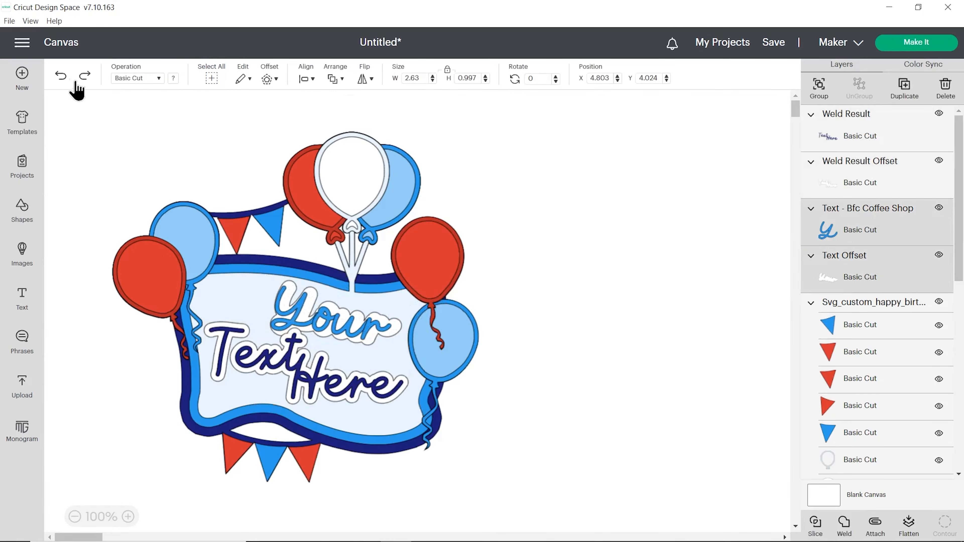
{"action": "left_click", "coordinate": [60, 77]}
{"action": "left_click", "coordinate": [85, 77]}
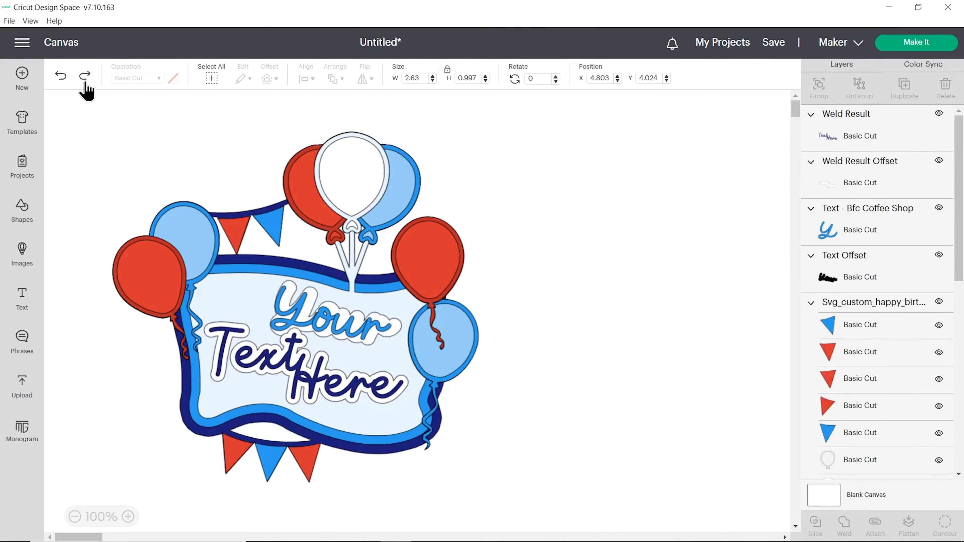
Check whether the "Your" text and the offset layers still respond to selecting and hiding
{"action": "left_click", "coordinate": [323, 322]}
{"action": "left_click", "coordinate": [348, 323]}
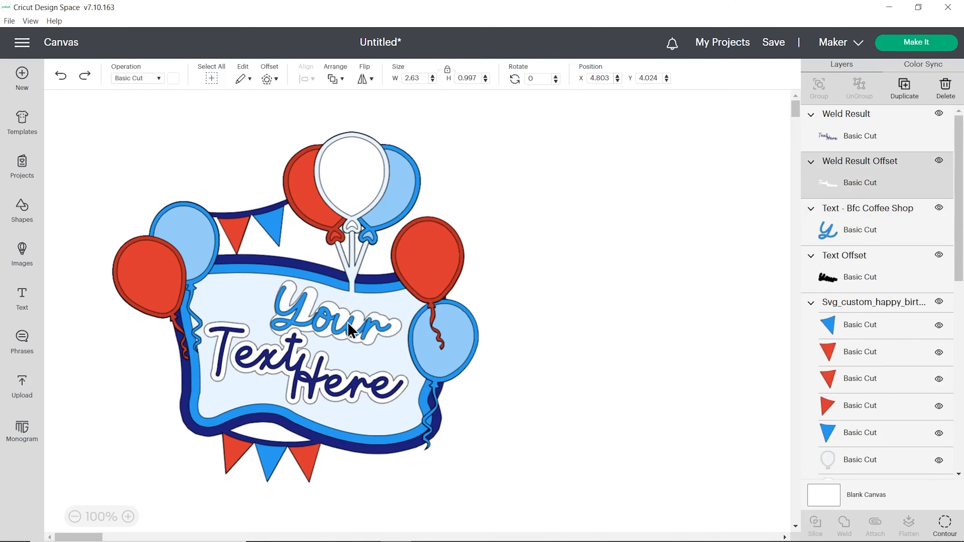
{"action": "left_click", "coordinate": [589, 355]}
{"action": "left_click", "coordinate": [362, 319]}
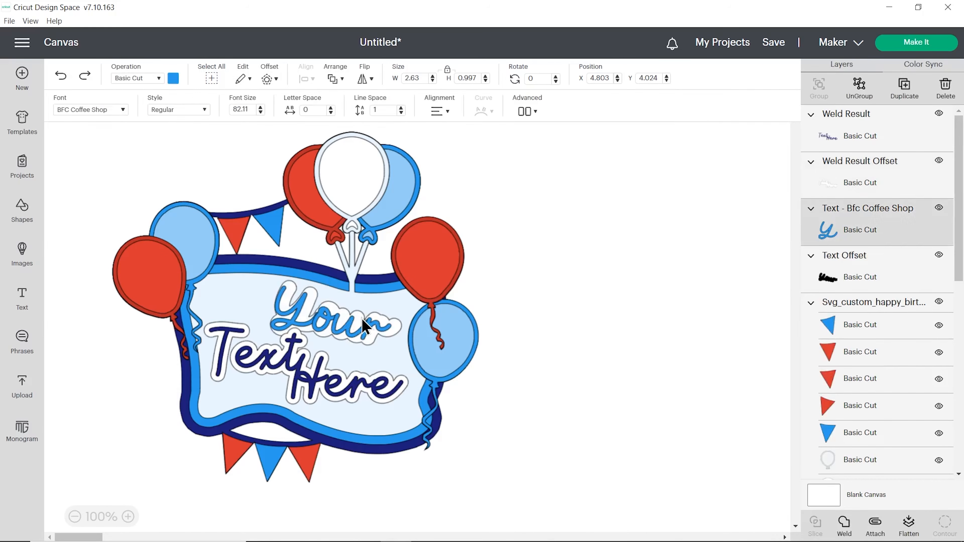
{"action": "left_click", "coordinate": [894, 194]}
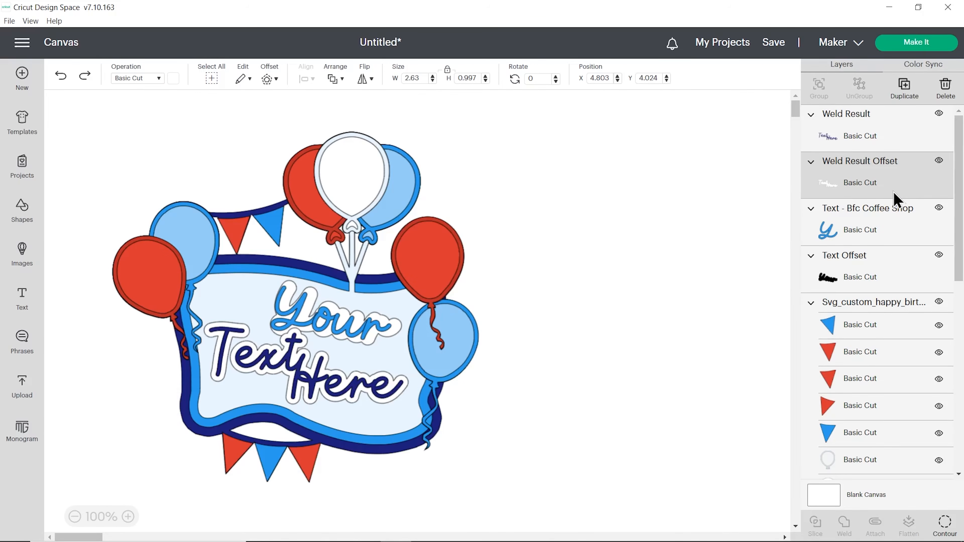
{"action": "left_click", "coordinate": [939, 163]}
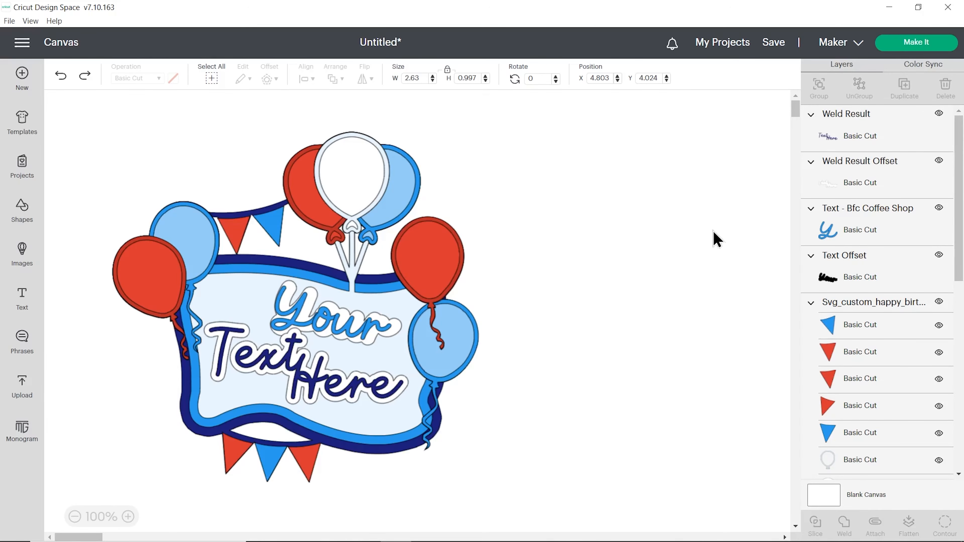
{"action": "left_click", "coordinate": [855, 265]}
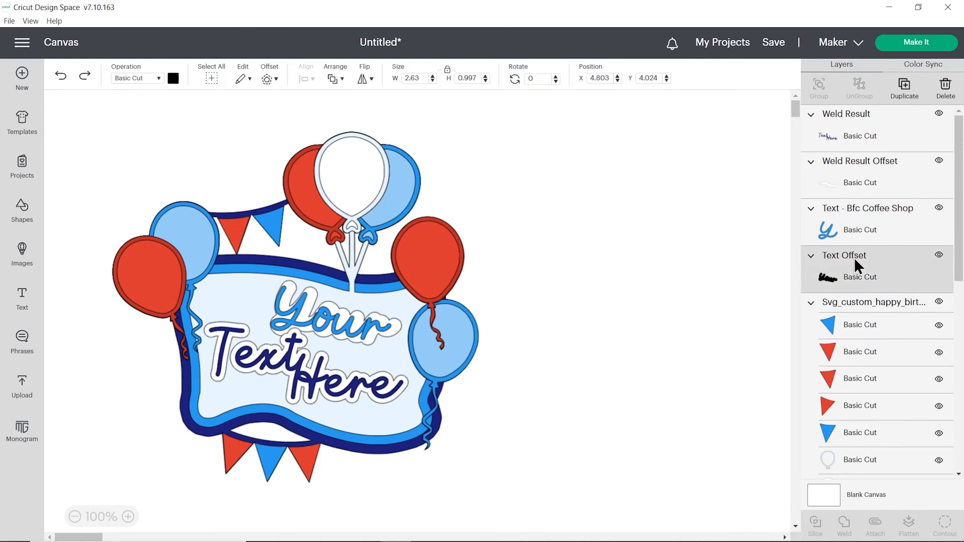
{"action": "left_click", "coordinate": [939, 255]}
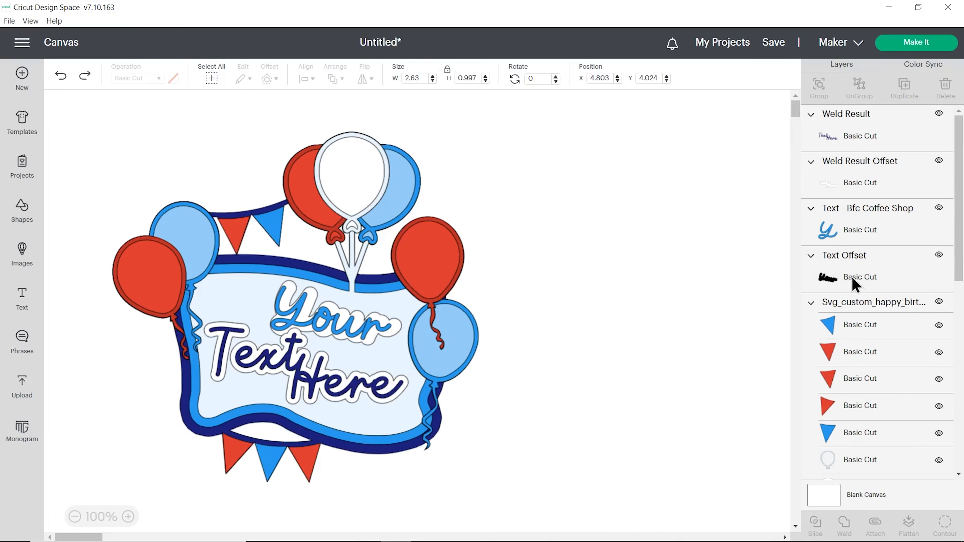
{"action": "left_click", "coordinate": [826, 279]}
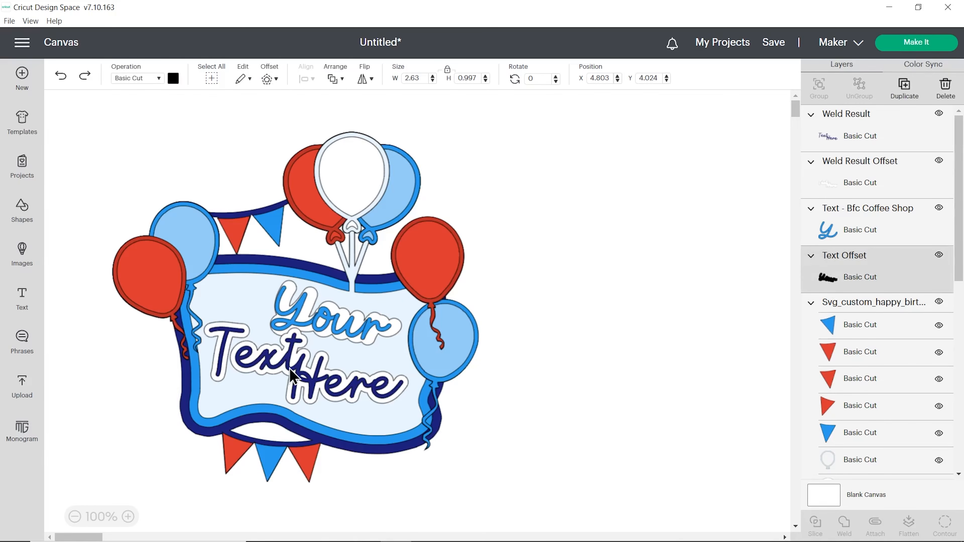
{"action": "left_click", "coordinate": [538, 367]}
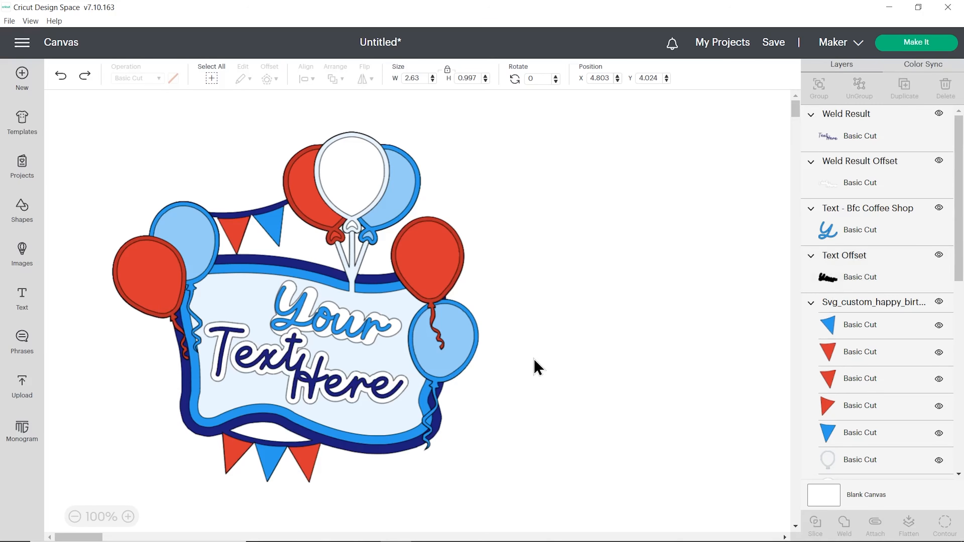
Save the project under the title "Birthday test" without assigning it to a collection
{"action": "left_click", "coordinate": [773, 44]}
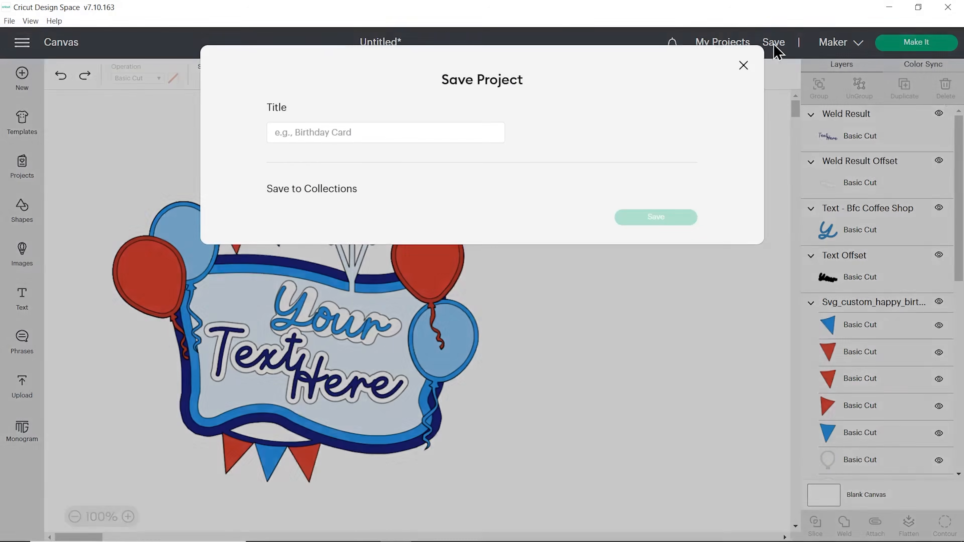
{"action": "left_click", "coordinate": [356, 132]}
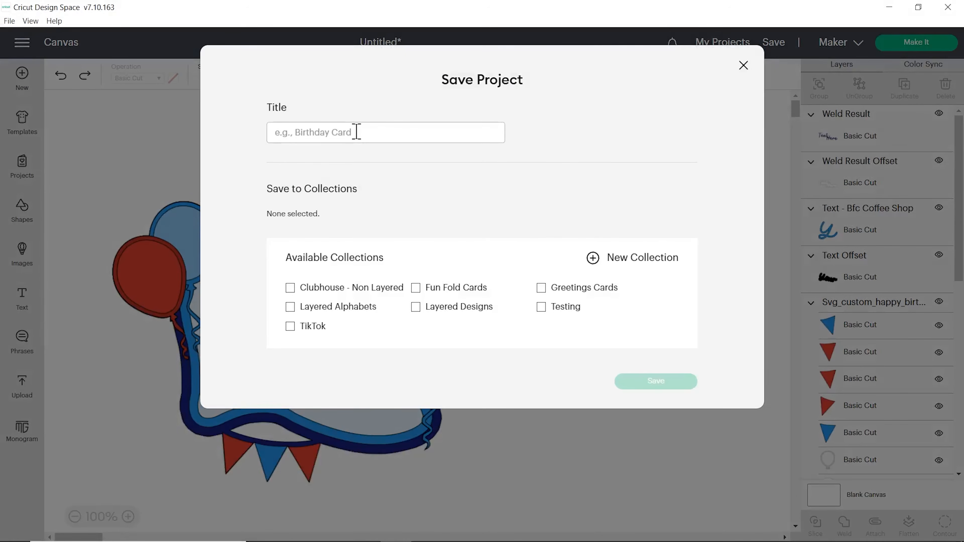
{"action": "type", "text": "Birthday test"}
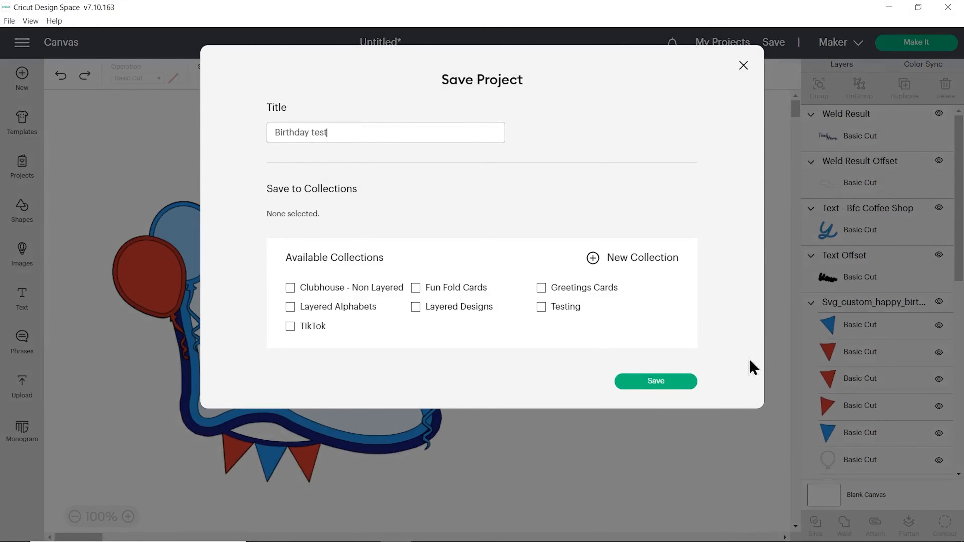
{"action": "left_click", "coordinate": [683, 384]}
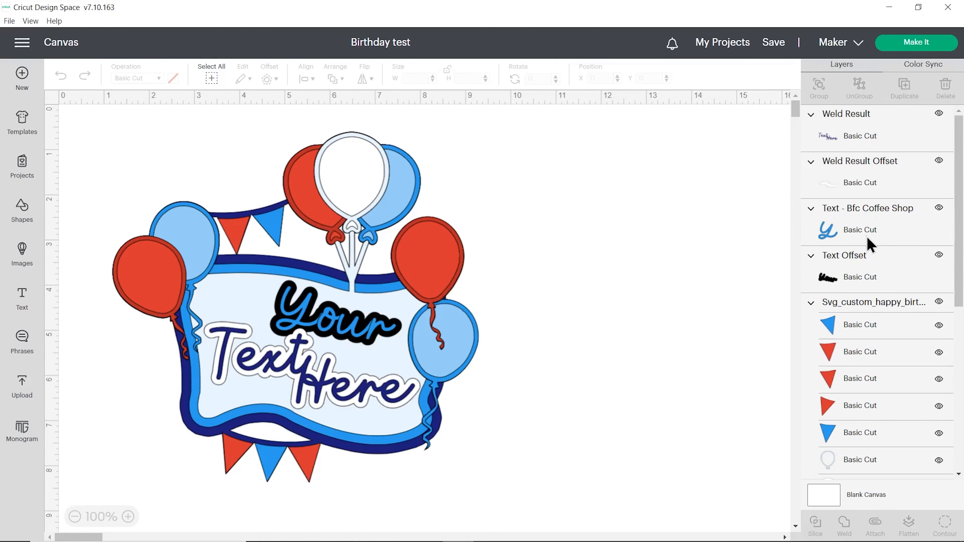
Change the color of the black offset behind "Your" to white
{"action": "left_click", "coordinate": [863, 271]}
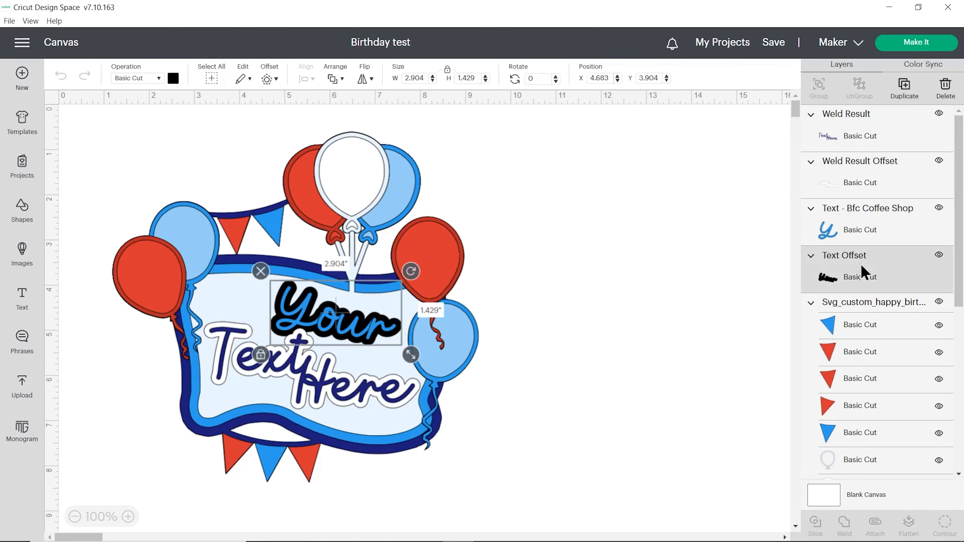
{"action": "left_click", "coordinate": [173, 79]}
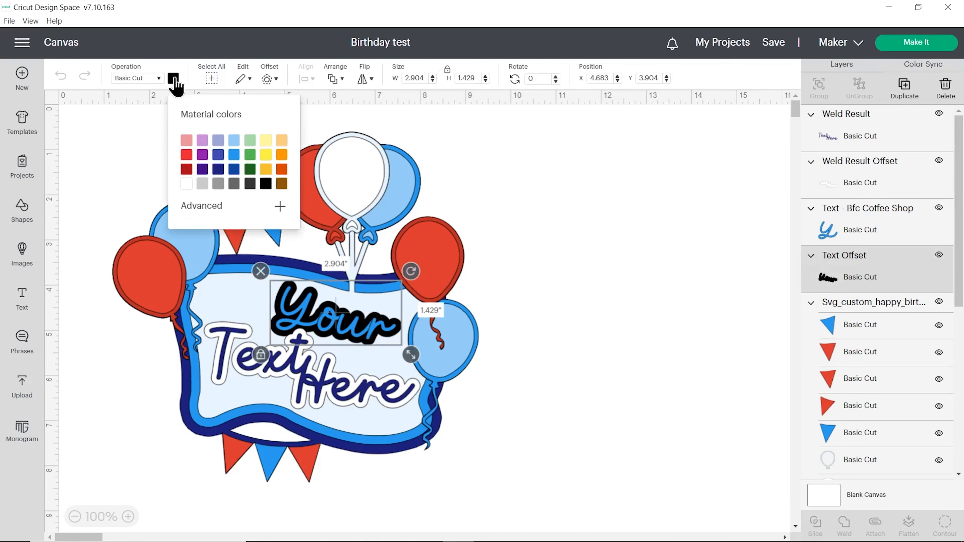
{"action": "left_click", "coordinate": [187, 184]}
Scale "Text Here" and its offset together to about 4.38 by 1.77 in and reposition them inside the banner
{"action": "left_click", "coordinate": [873, 186]}
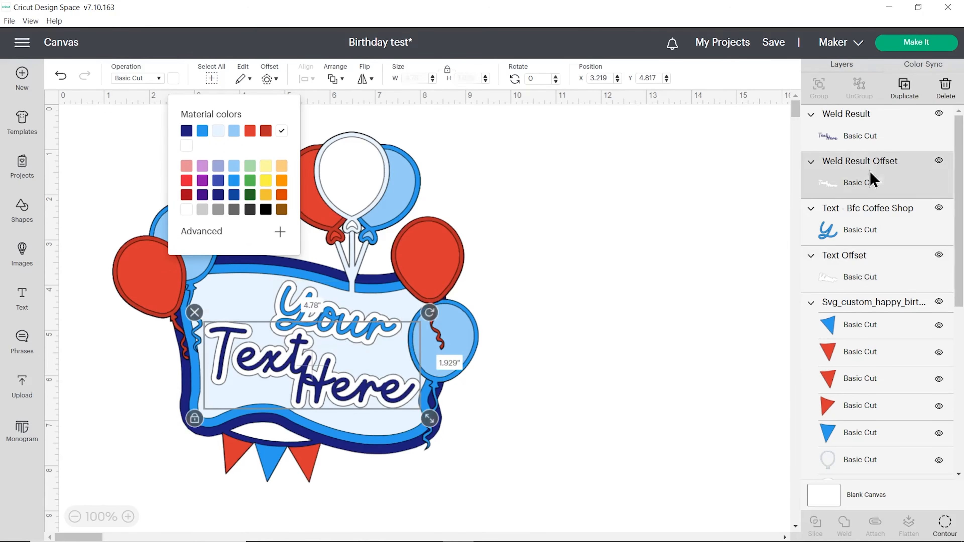
{"action": "left_click", "coordinate": [855, 140], "text": "shift"}
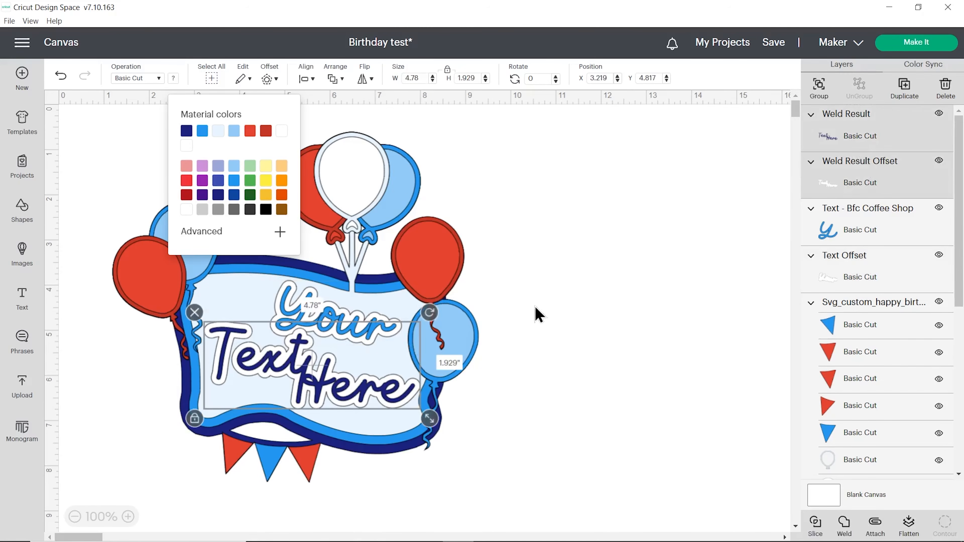
{"action": "left_click_drag", "start_coordinate": [430, 418], "coordinate": [394, 398]}
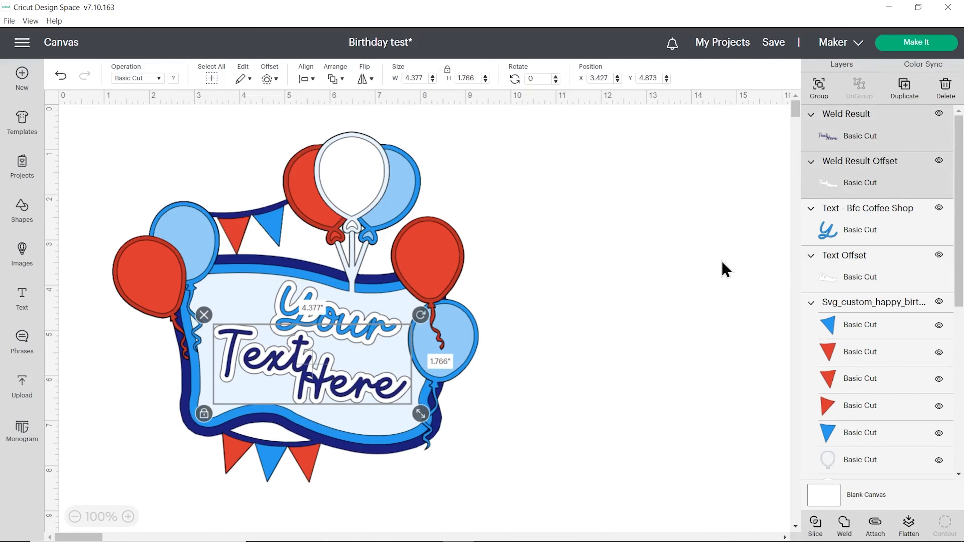
Move "Your" together with its offset slightly left to center it above "Text Here"
{"action": "left_click", "coordinate": [916, 230]}
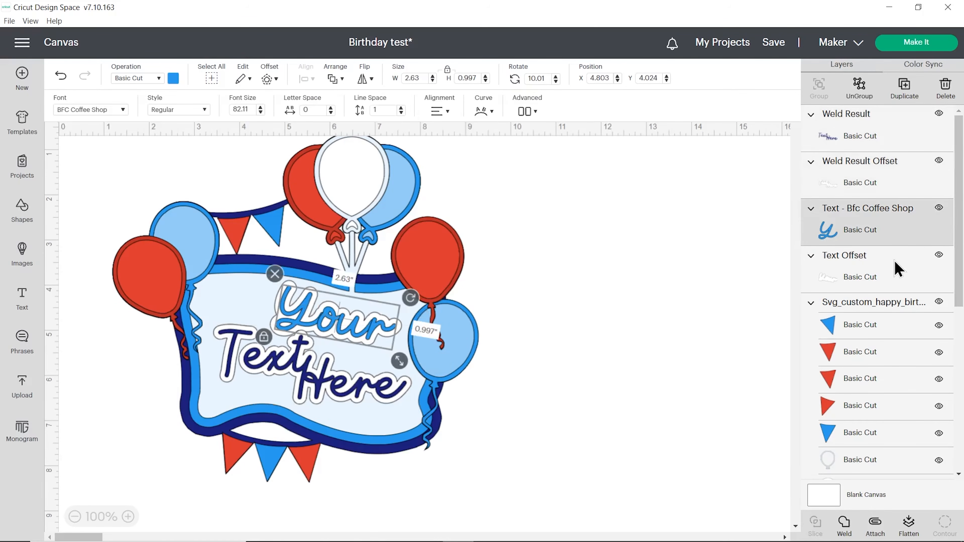
{"action": "left_click", "coordinate": [898, 270], "text": "shift"}
{"action": "left_click_drag", "start_coordinate": [358, 321], "coordinate": [337, 317]}
{"action": "left_click", "coordinate": [715, 400]}
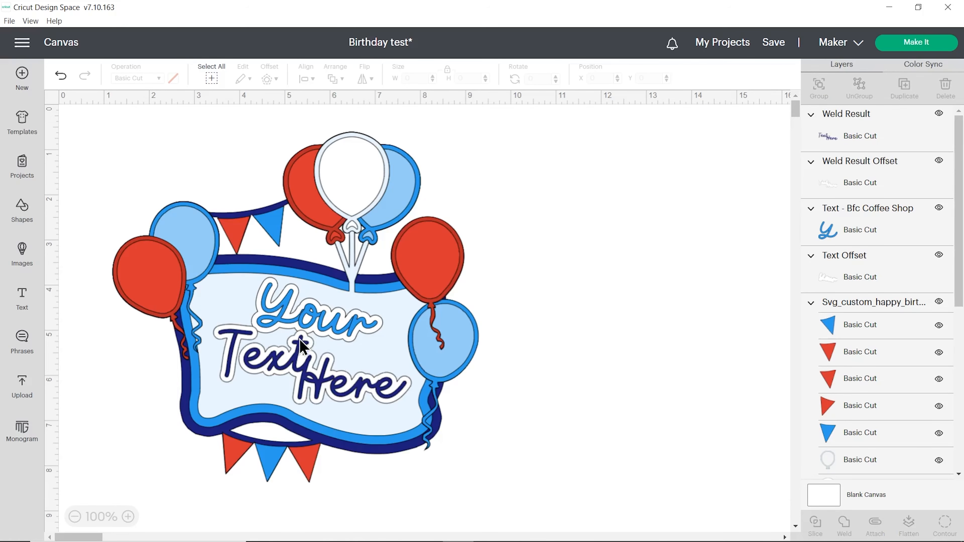
Weld the two white offsets into one backing shape and place it behind the words "Your" and "Text Here"
{"action": "left_click", "coordinate": [888, 171]}
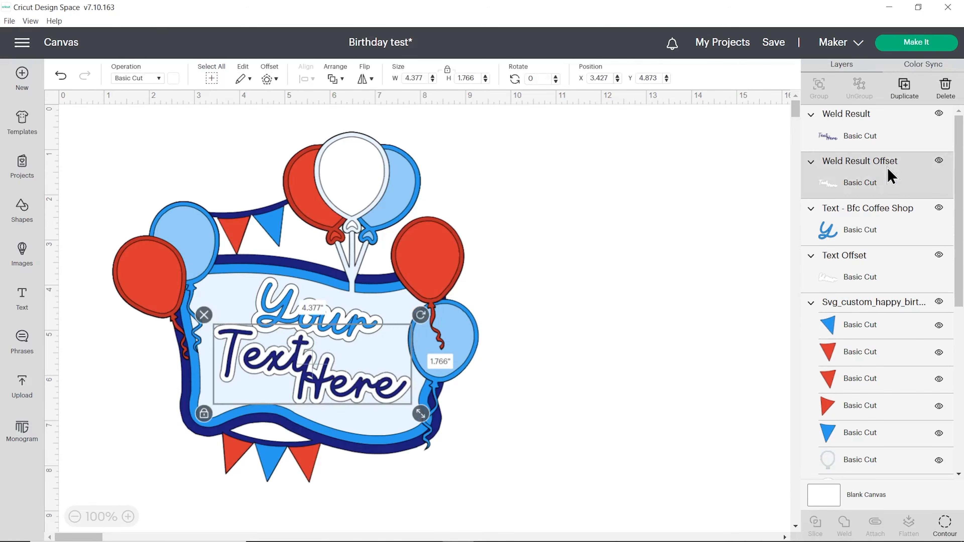
{"action": "left_click", "coordinate": [861, 272], "text": "shift"}
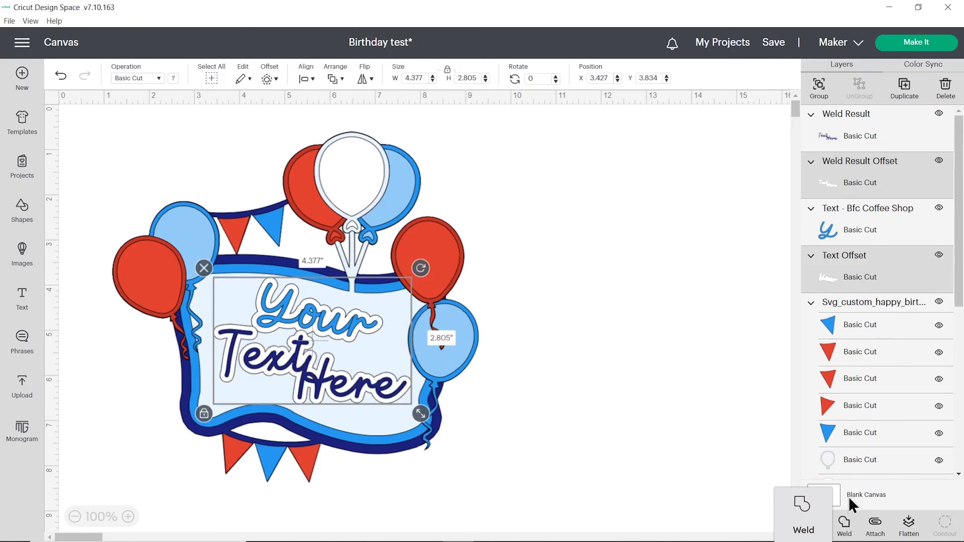
{"action": "left_click", "coordinate": [845, 526]}
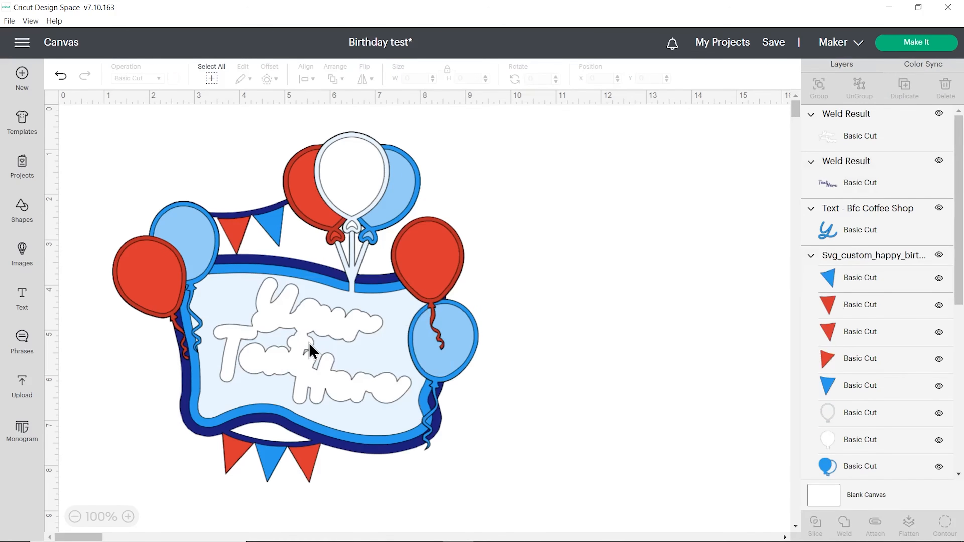
{"action": "left_click_drag", "start_coordinate": [861, 135], "coordinate": [871, 230]}
{"action": "left_click", "coordinate": [592, 293]}
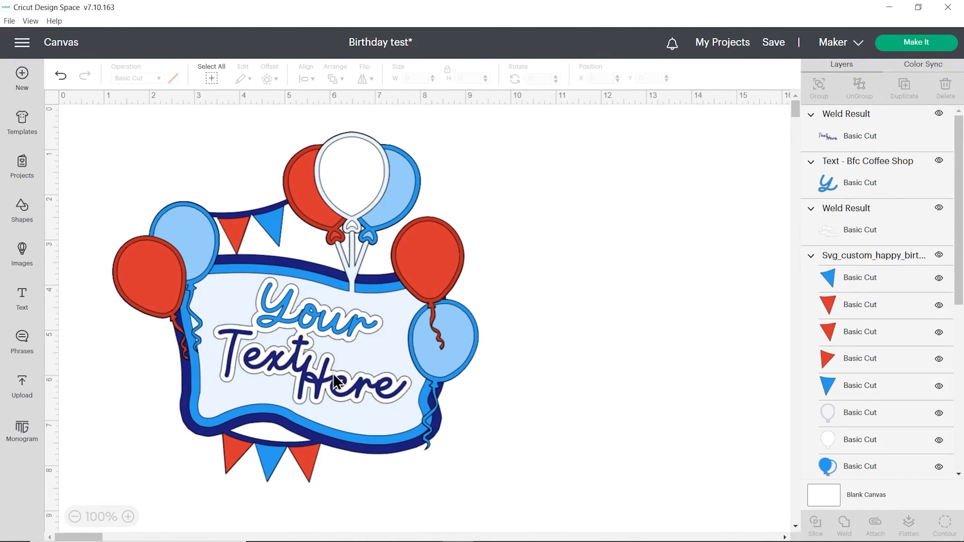
Move "Your", "Text Here" and their welded white offset together slightly left to center them inside the banner
{"action": "left_click", "coordinate": [849, 146]}
{"action": "left_click", "coordinate": [837, 182], "text": "shift"}
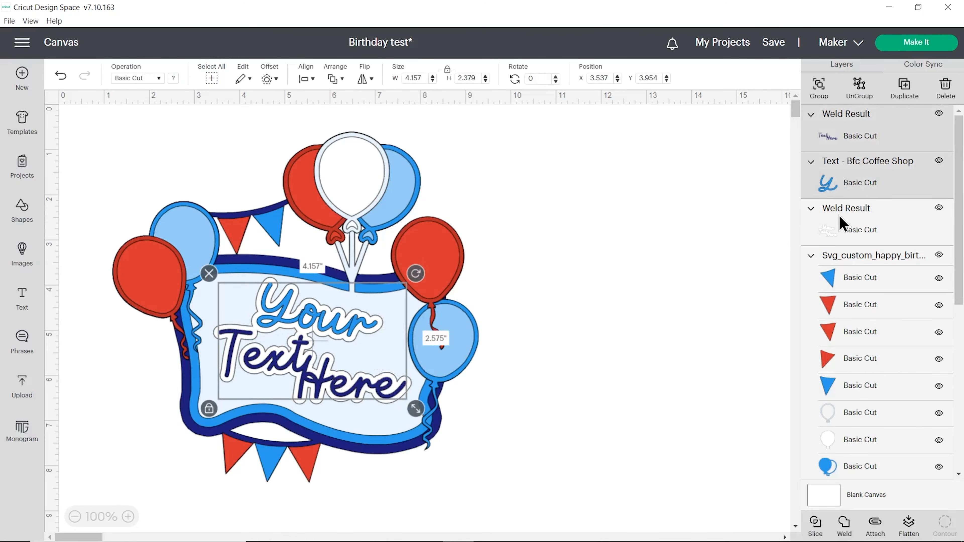
{"action": "left_click", "coordinate": [840, 223], "text": "shift"}
{"action": "left_click_drag", "start_coordinate": [317, 333], "coordinate": [311, 334]}
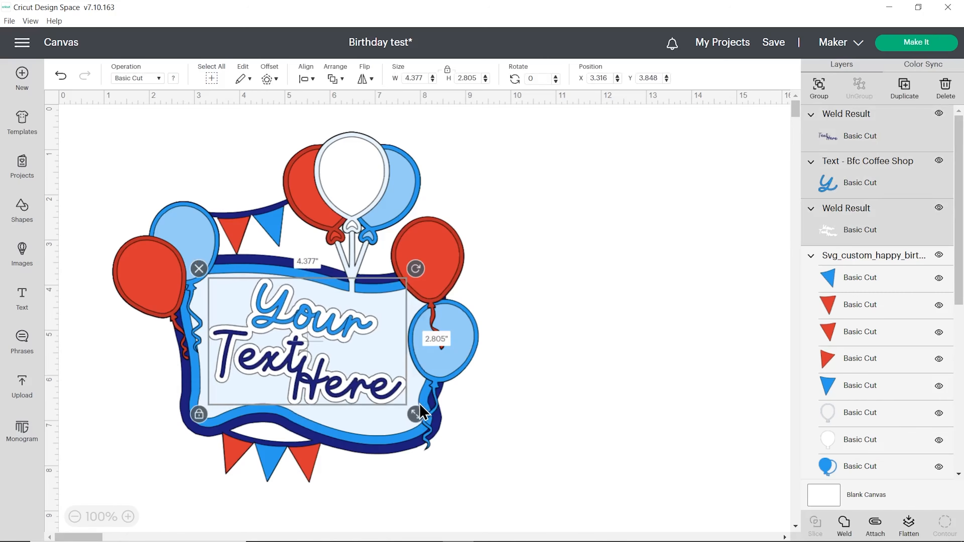
{"action": "left_click", "coordinate": [417, 410]}
{"action": "left_click", "coordinate": [571, 369]}
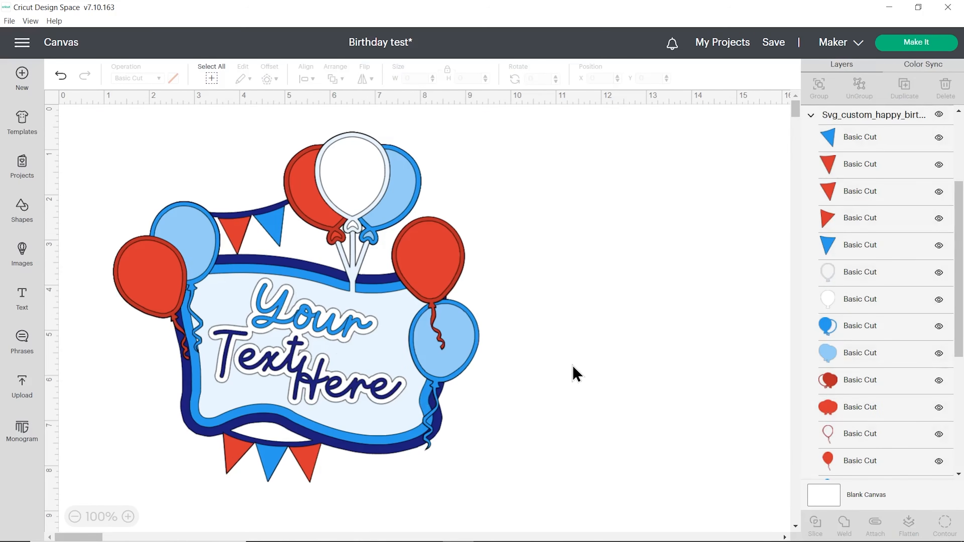
{"action": "left_click", "coordinate": [332, 330]}
{"action": "left_click", "coordinate": [542, 334]}
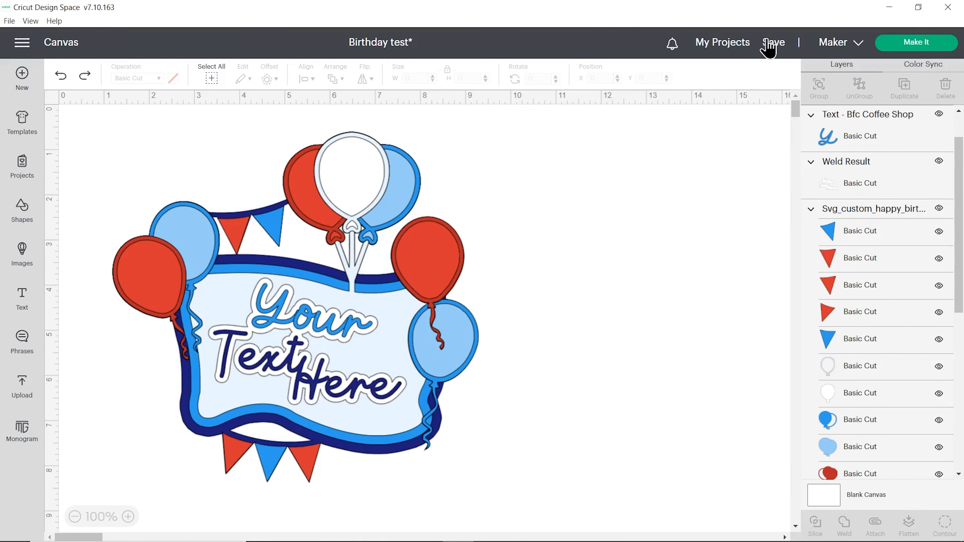
Save the project under its existing name and send it to mat preparation for cutting
{"action": "left_click", "coordinate": [775, 47]}
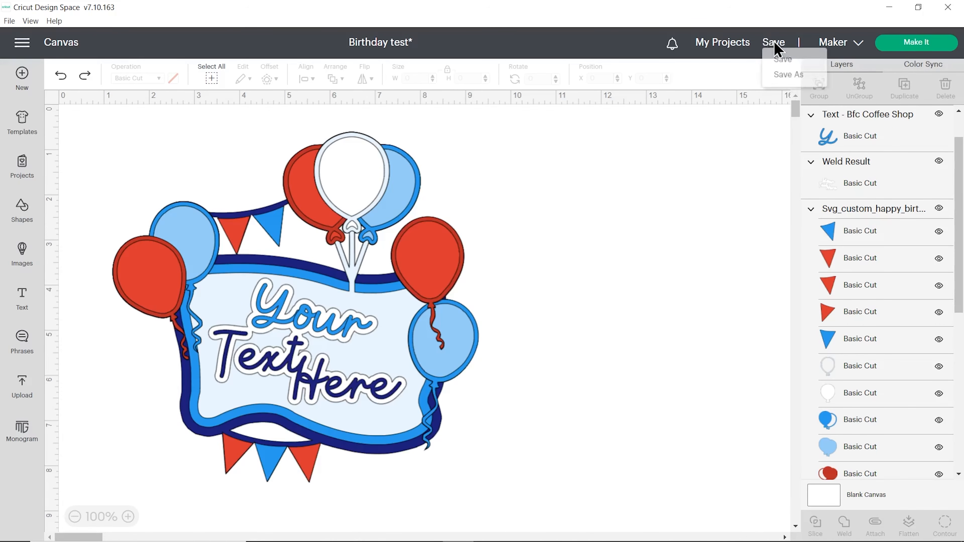
{"action": "left_click", "coordinate": [783, 60]}
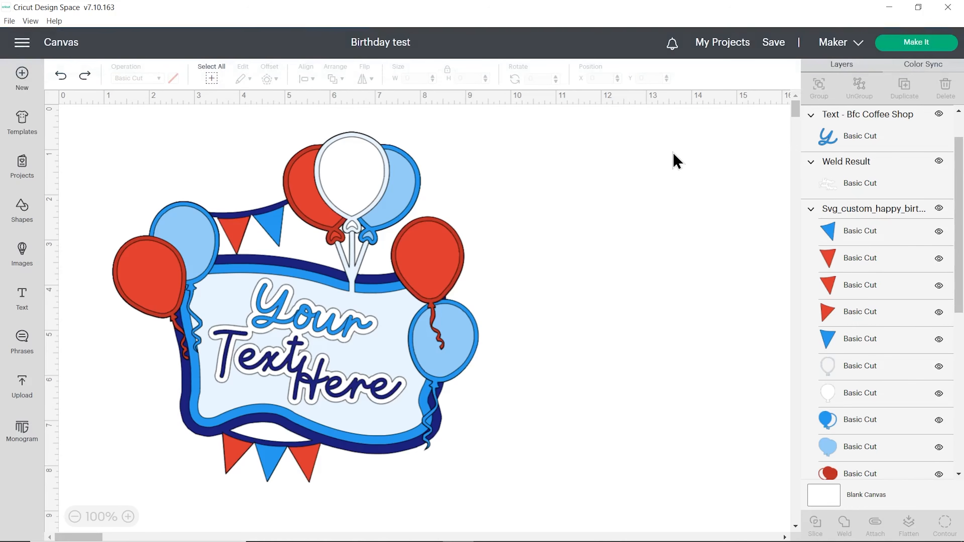
{"action": "left_click", "coordinate": [913, 47]}
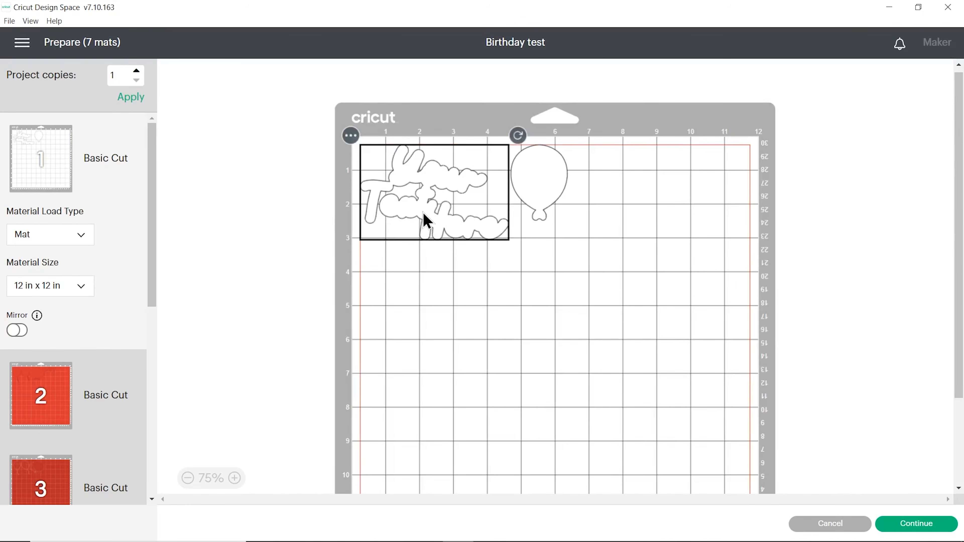
Set the material size of the white mat 1 to 8.3 in x 11.7 in (A4)
{"action": "scroll", "coordinate": [266, 240], "scroll_direction": "down", "scroll_amount": 2}
{"action": "left_click", "coordinate": [42, 297]}
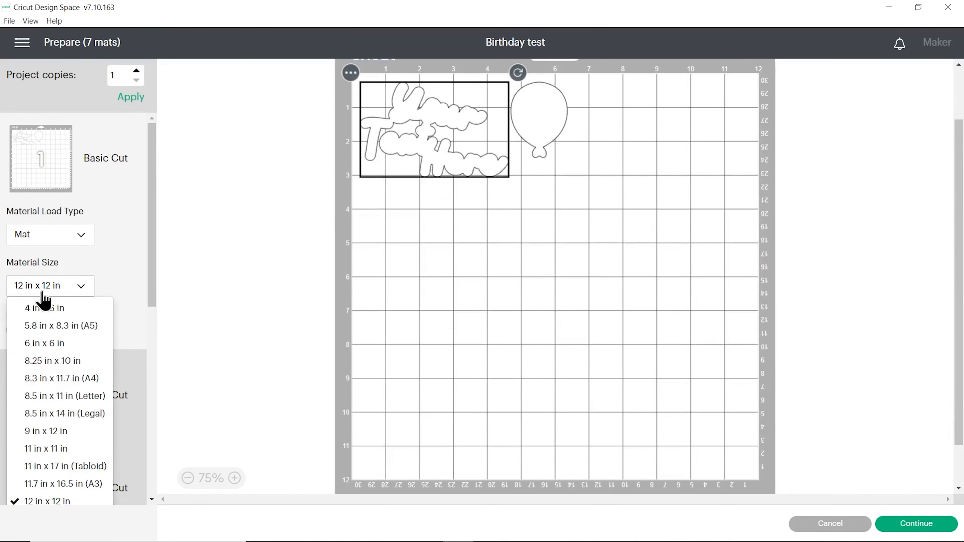
{"action": "left_click", "coordinate": [68, 384]}
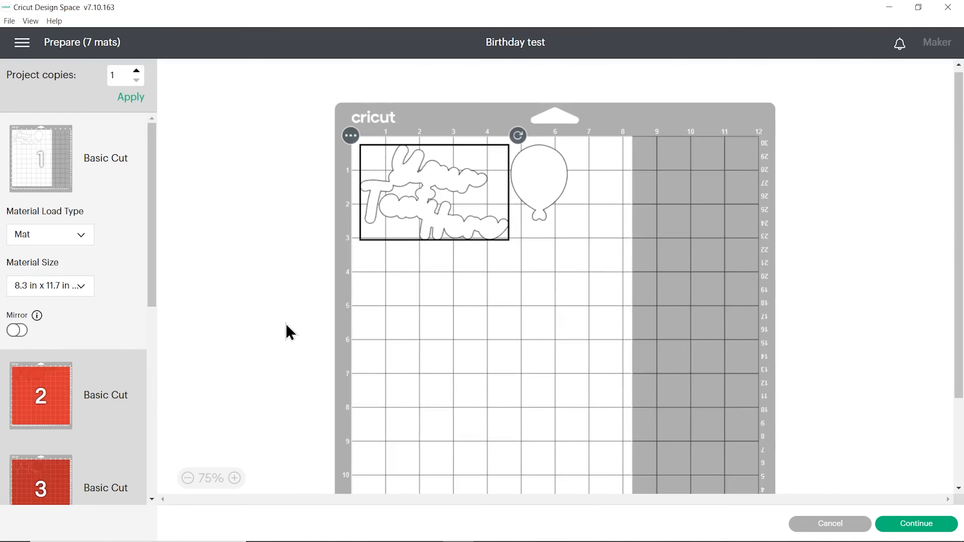
Set the material size of the red mat 2 to 8.3 in x 11.7 in (A4)
{"action": "scroll", "coordinate": [125, 282], "scroll_direction": "down", "scroll_amount": 4}
{"action": "left_click", "coordinate": [91, 220]}
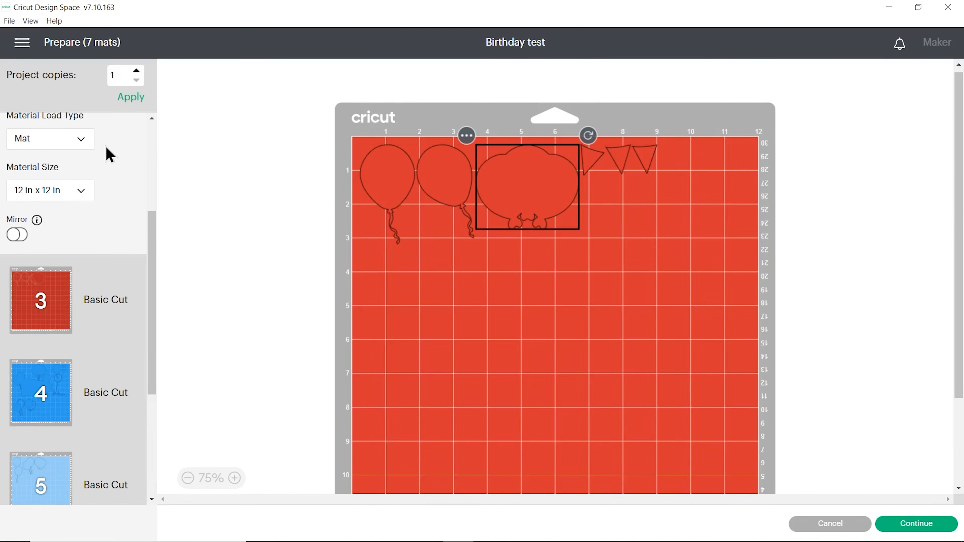
{"action": "scroll", "coordinate": [110, 155], "scroll_direction": "up", "scroll_amount": 2}
{"action": "left_click", "coordinate": [82, 260]}
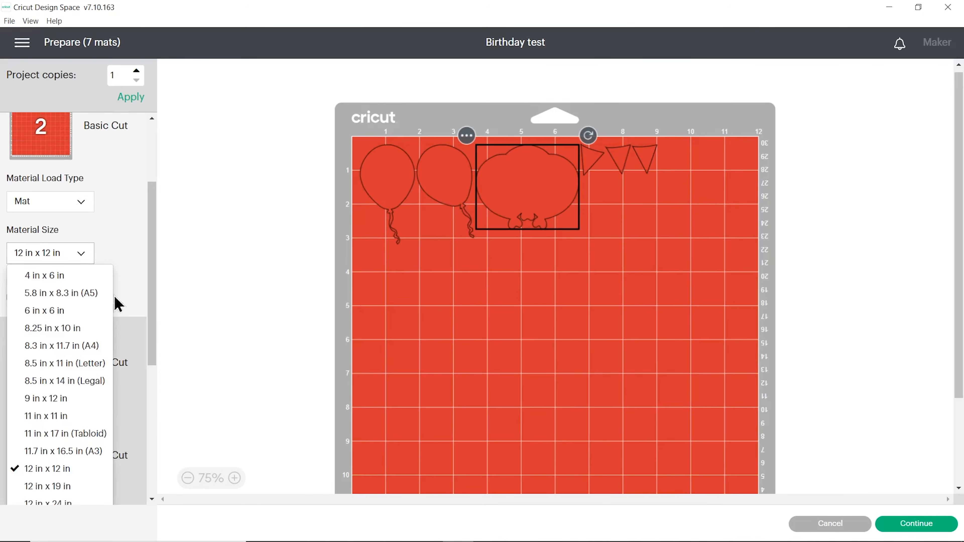
{"action": "left_click", "coordinate": [102, 346]}
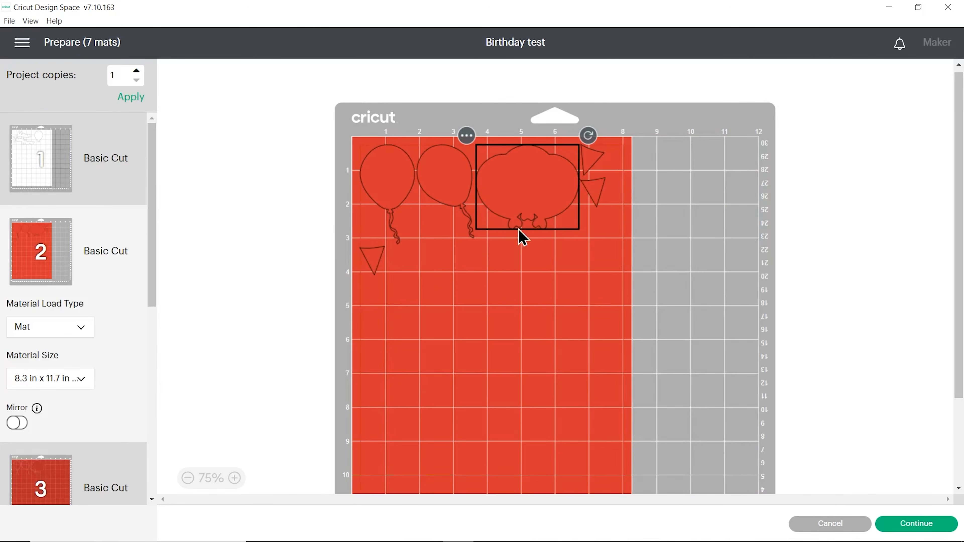
Move the separate red pennant triangle on mat 2 up into the gap between the two balloons to save material
{"action": "left_click", "coordinate": [376, 266]}
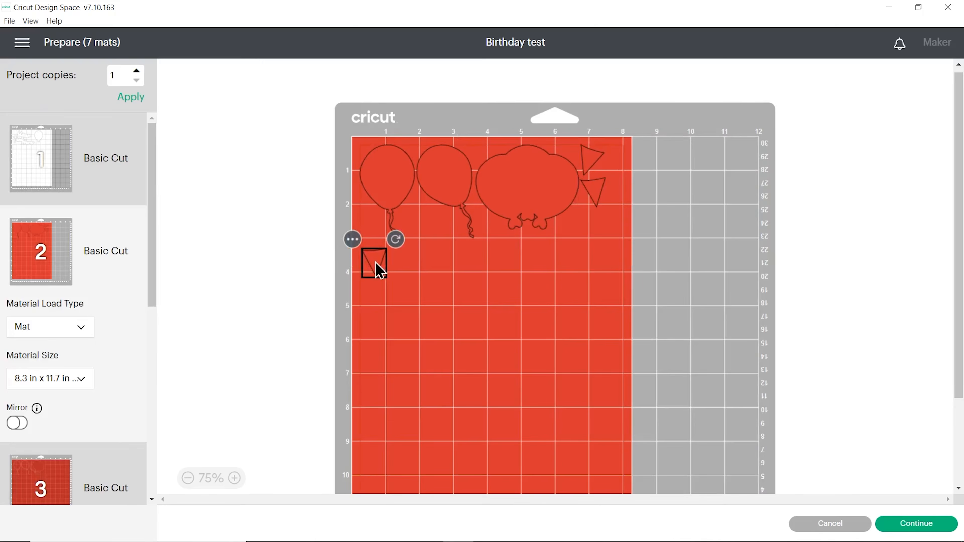
{"action": "left_click_drag", "start_coordinate": [377, 259], "coordinate": [421, 215]}
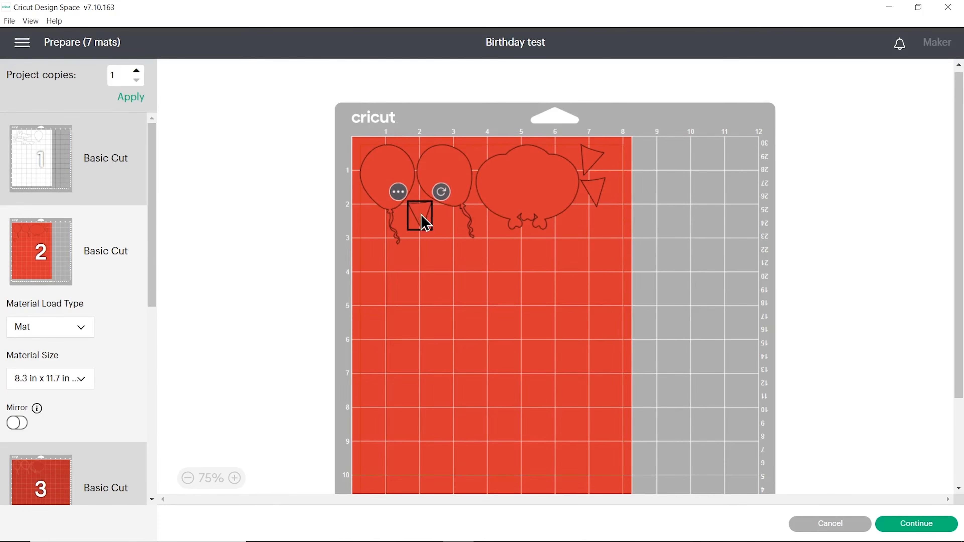
{"action": "left_click", "coordinate": [421, 214]}
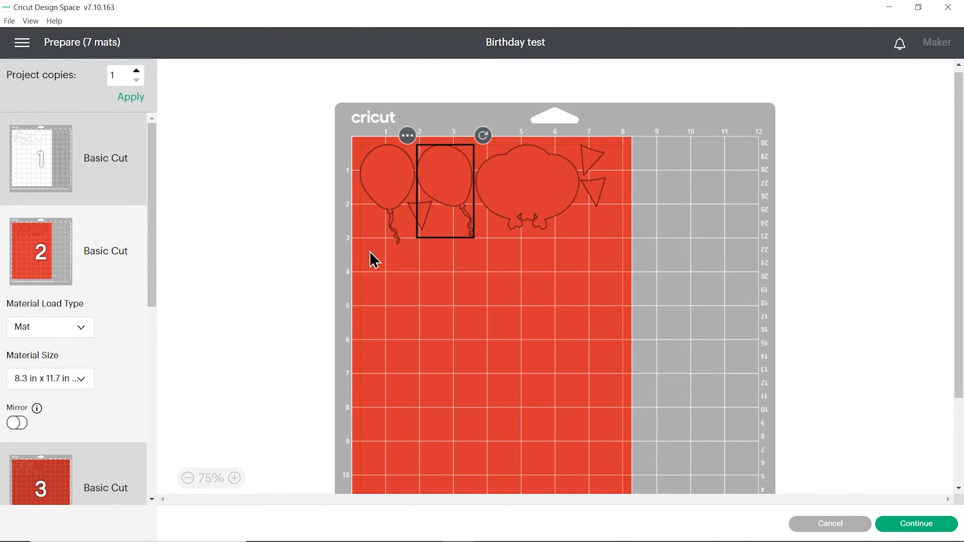
{"action": "left_click", "coordinate": [417, 250]}
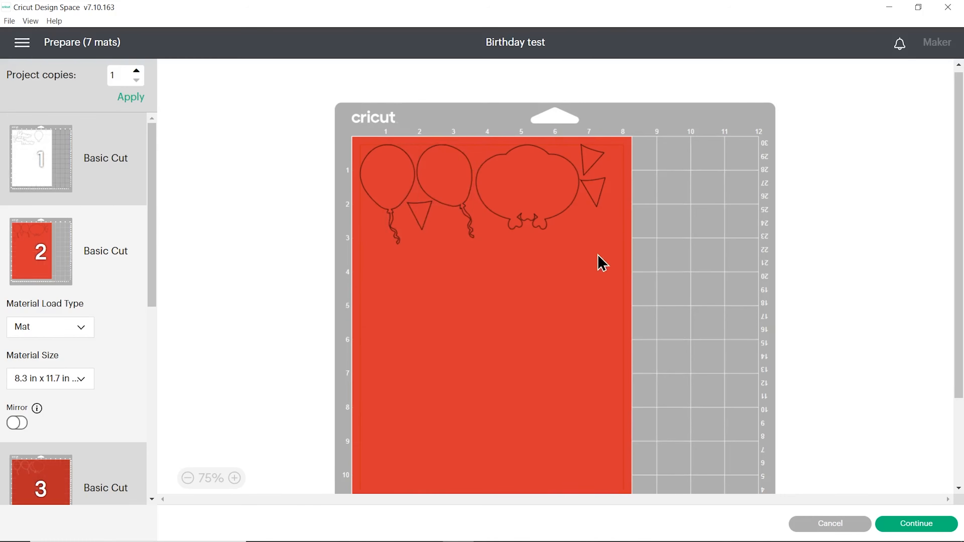
Look over the full layout of the red mat and the remaining mats through mat 7
{"action": "scroll", "coordinate": [602, 266], "scroll_direction": "down", "scroll_amount": 2}
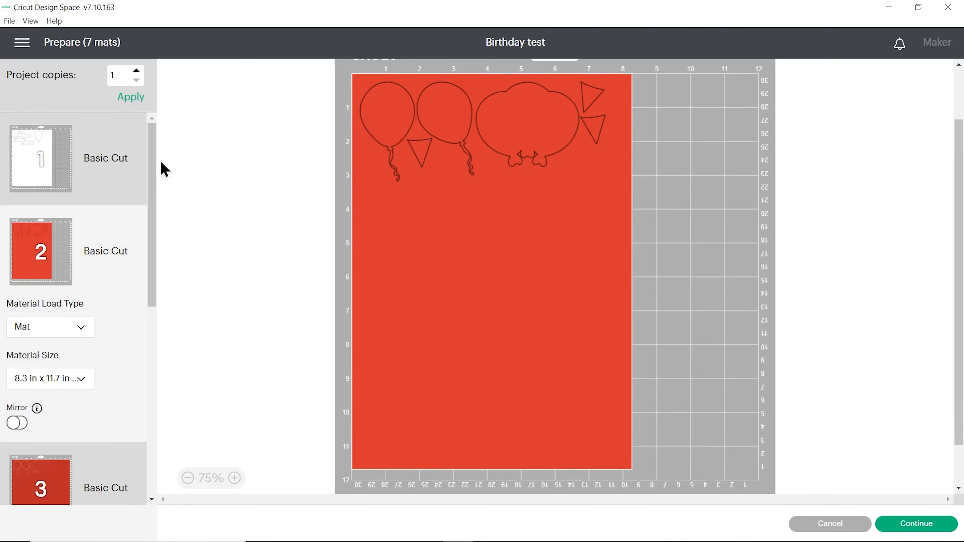
{"action": "scroll", "coordinate": [142, 200], "scroll_direction": "down", "scroll_amount": 6}
{"action": "scroll", "coordinate": [144, 295], "scroll_direction": "down", "scroll_amount": 3}
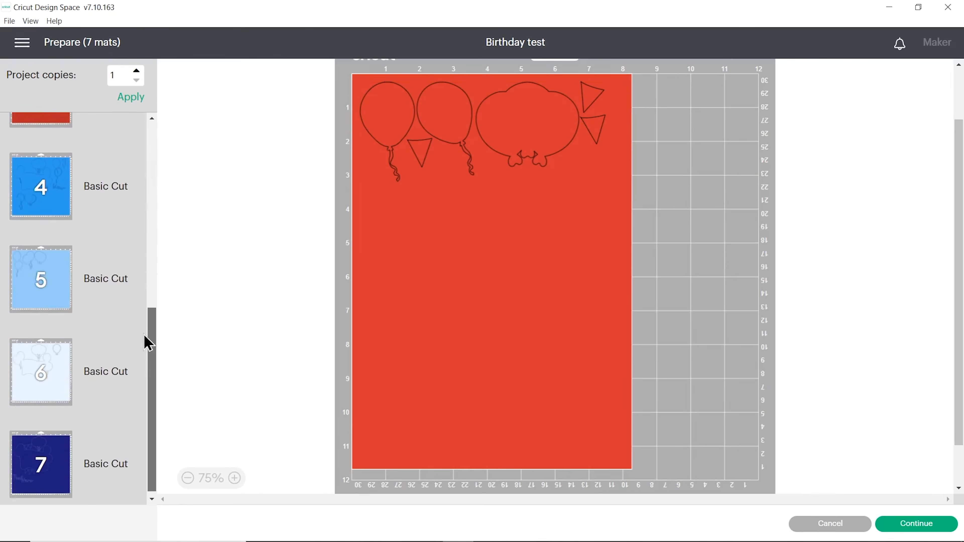